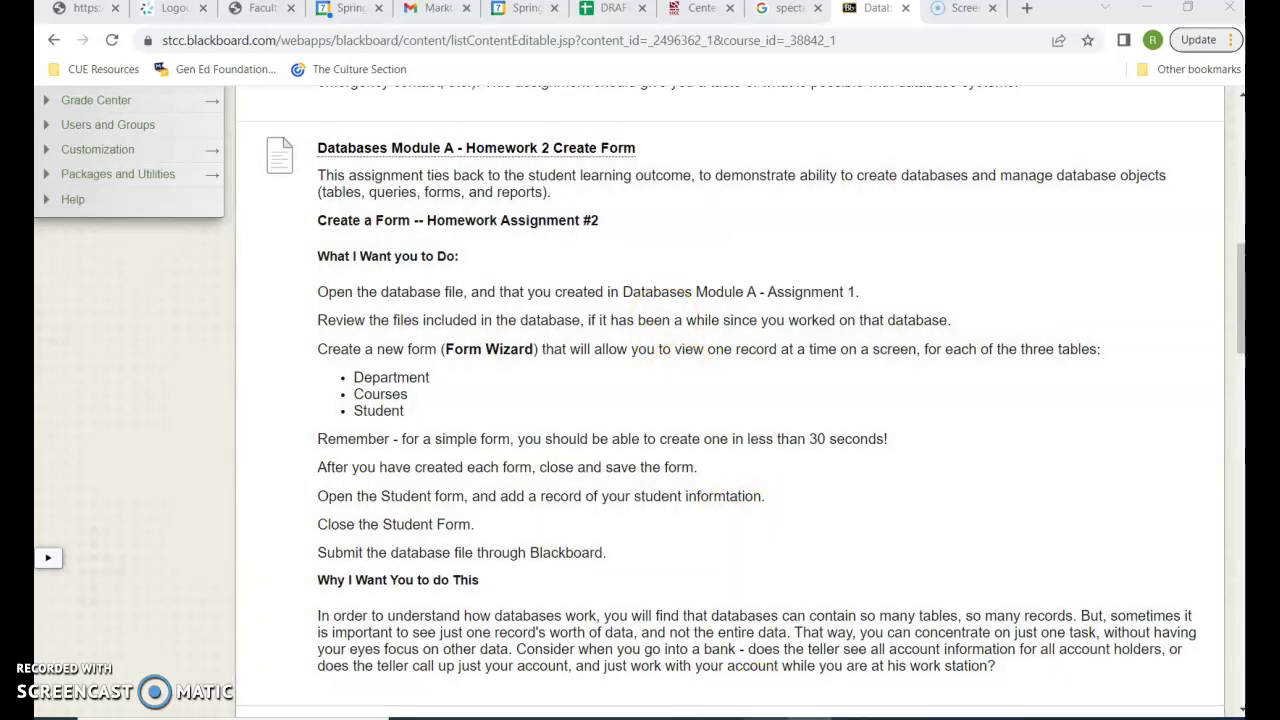
# Step: Switch to the University Homework database in Access, review the Course, Department and Students tables, and close the Students and Department tables
pyautogui.click(767, 710)
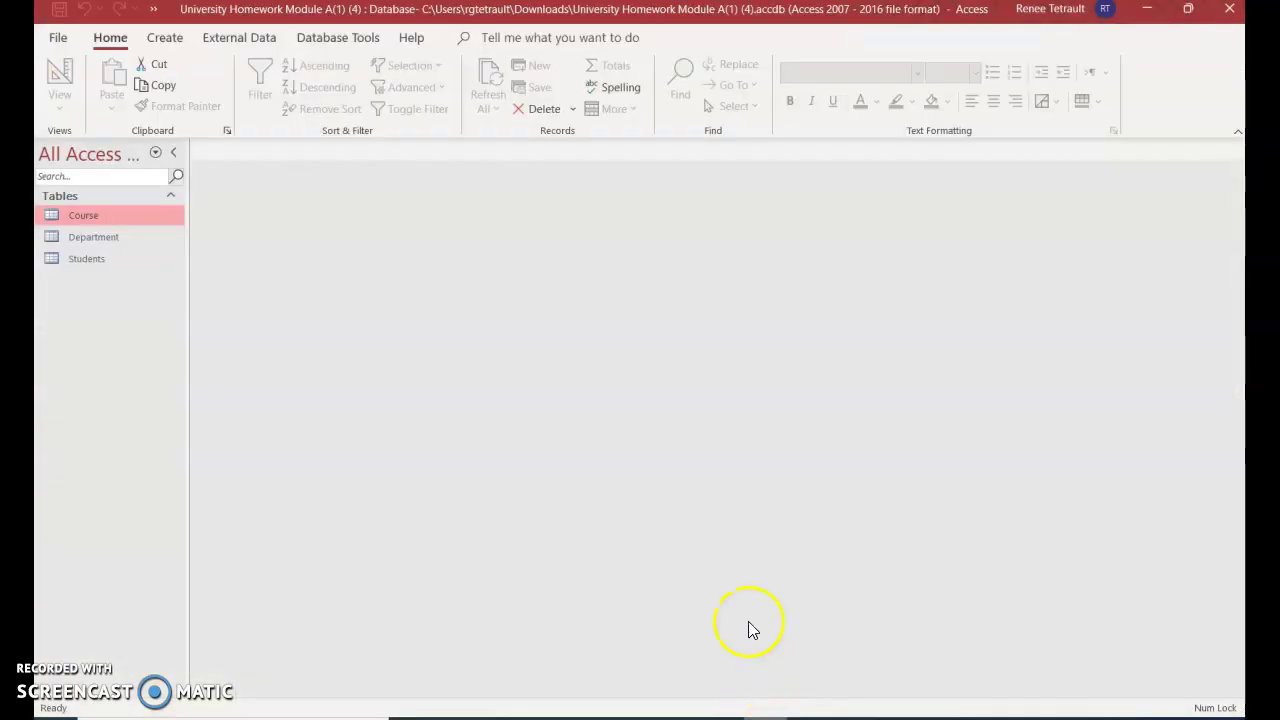
pyautogui.doubleClick(105, 218)
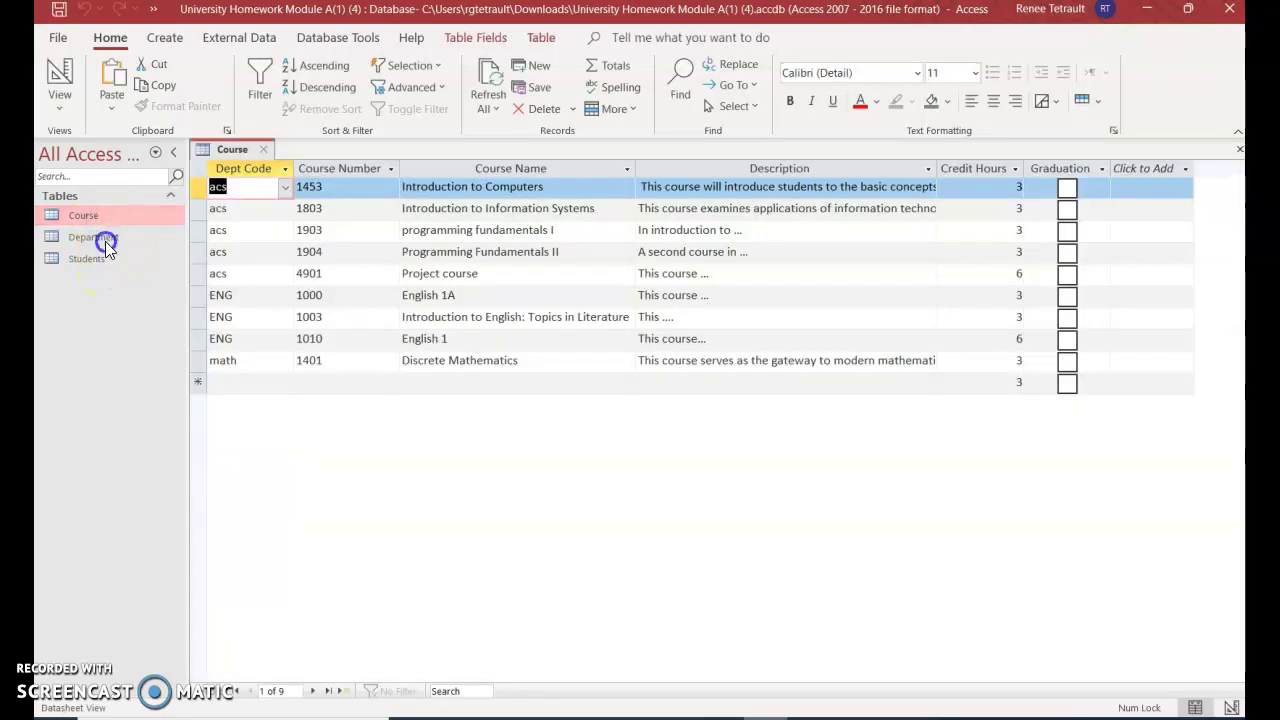
pyautogui.click(105, 241)
pyautogui.doubleClick(105, 241)
pyautogui.click(105, 259)
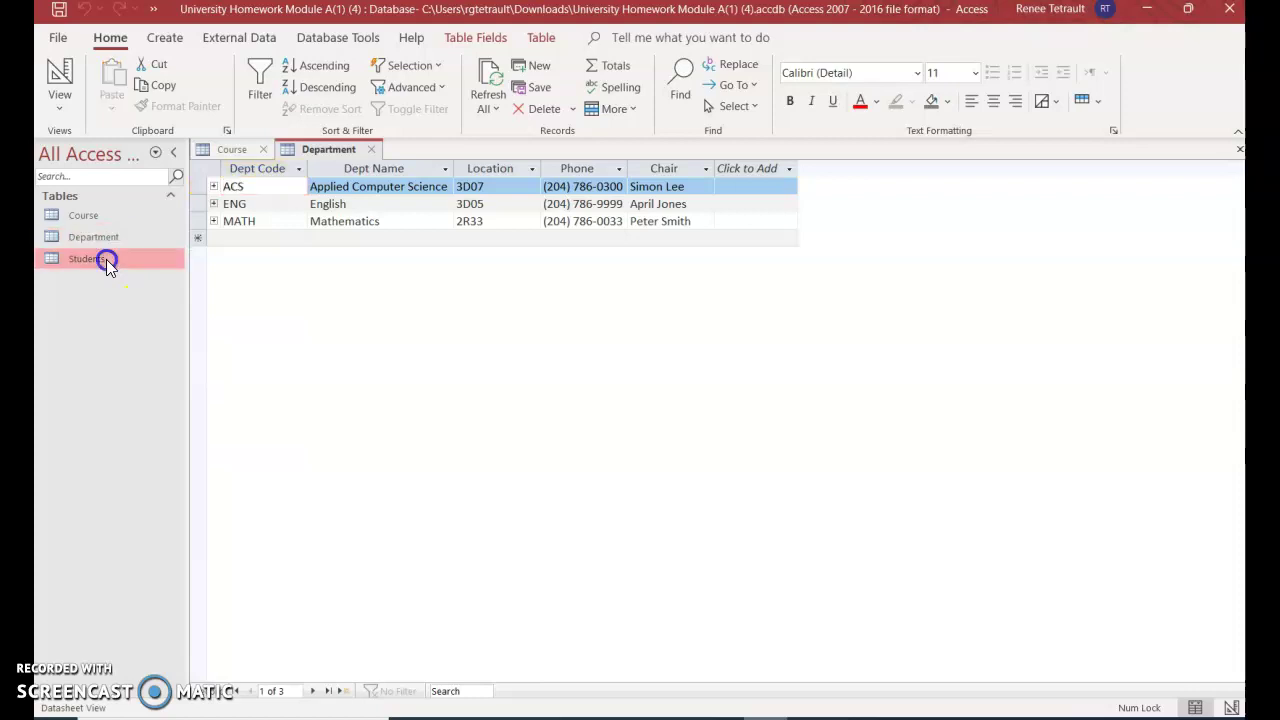
pyautogui.doubleClick(106, 259)
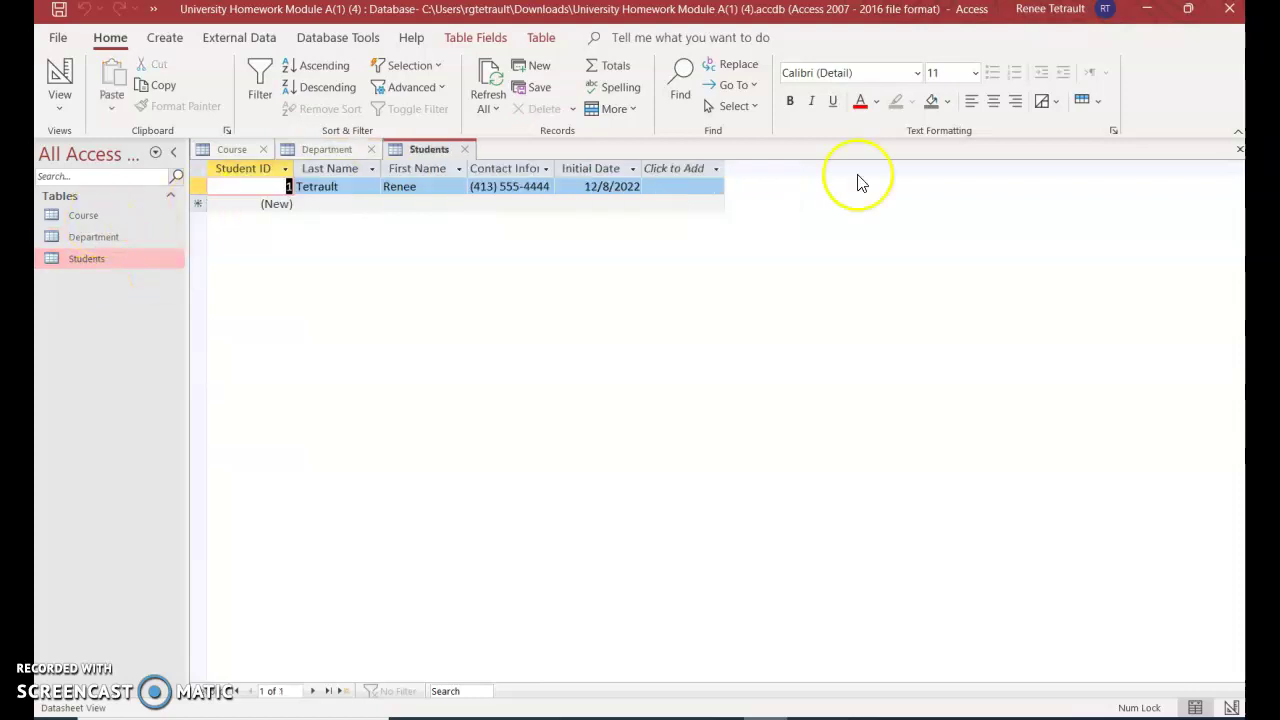
pyautogui.click(1239, 149)
pyautogui.click(1239, 149)
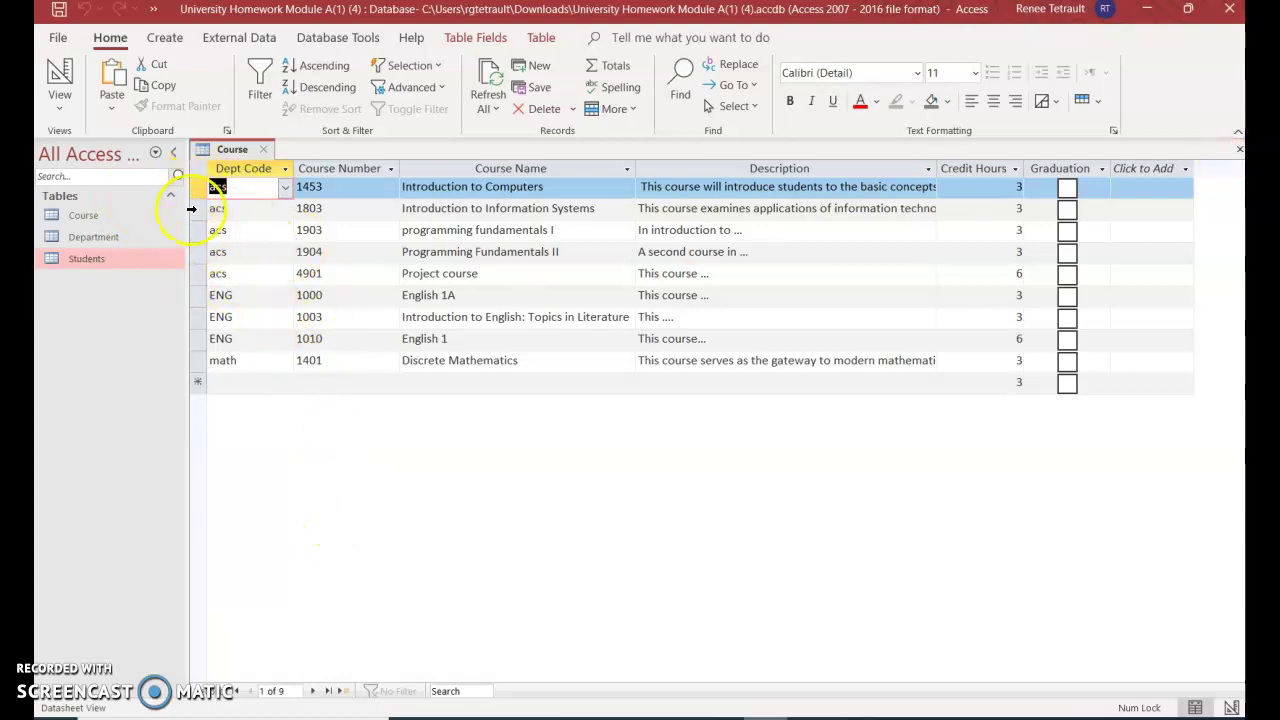
# Step: Move through the Course table's records one at a time, go to a new blank record, and close the table
pyautogui.click(312, 691)
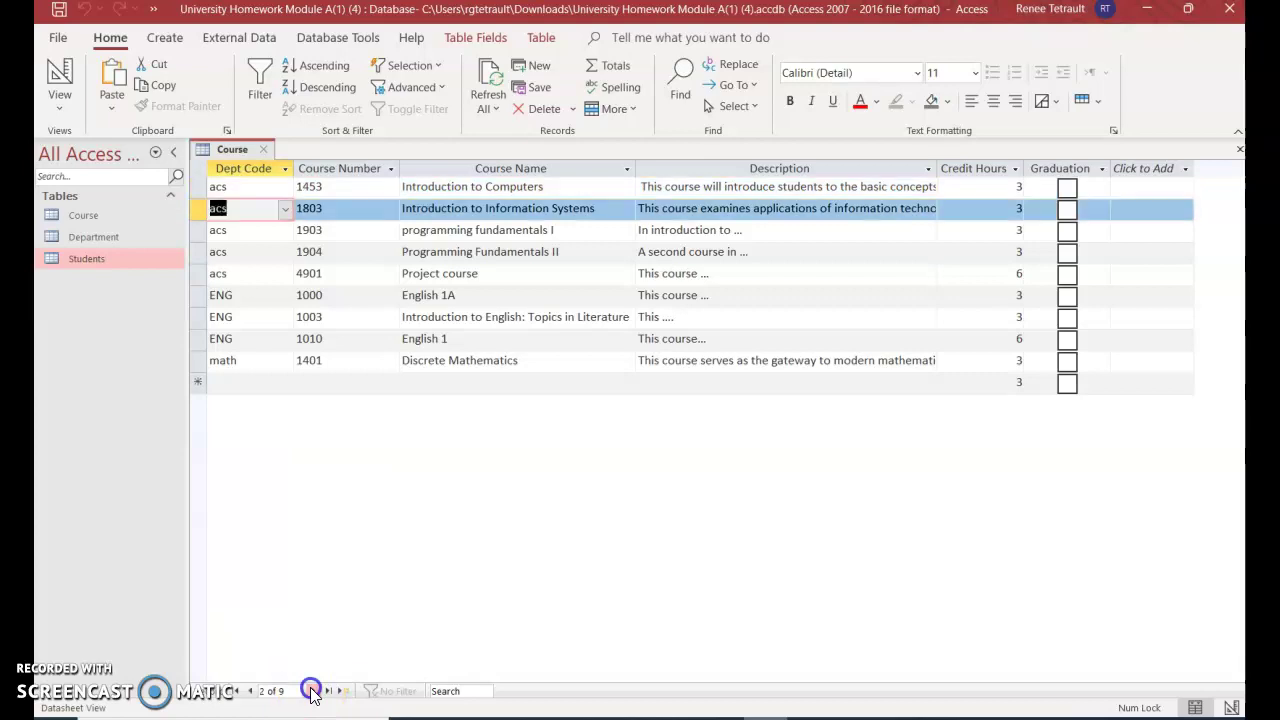
pyautogui.click(312, 691)
pyautogui.click(312, 691)
pyautogui.click(312, 691)
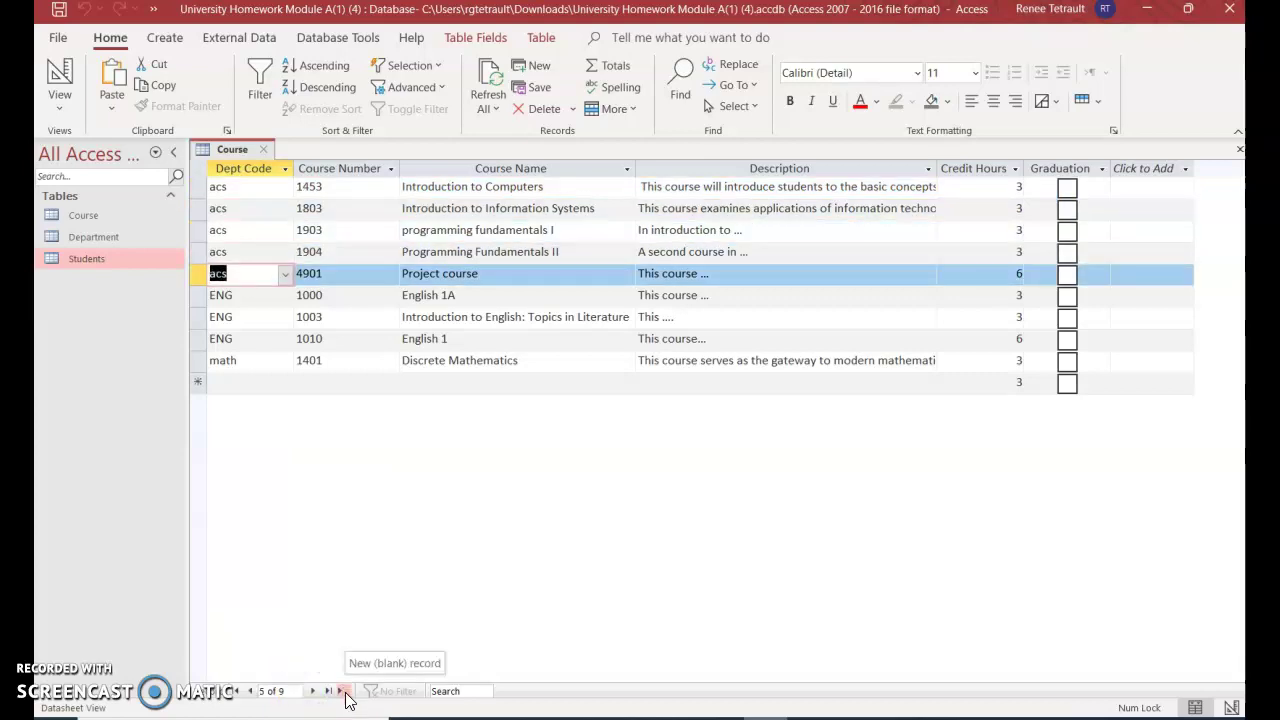
pyautogui.click(345, 693)
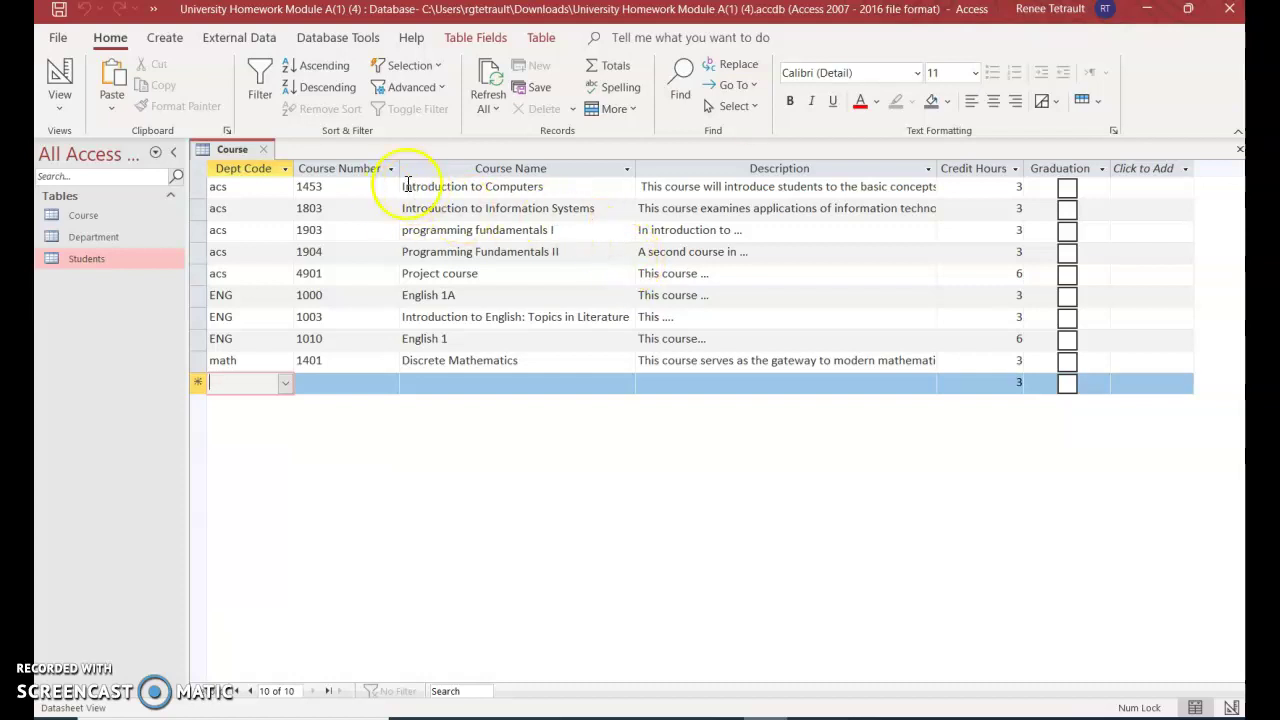
pyautogui.click(1239, 151)
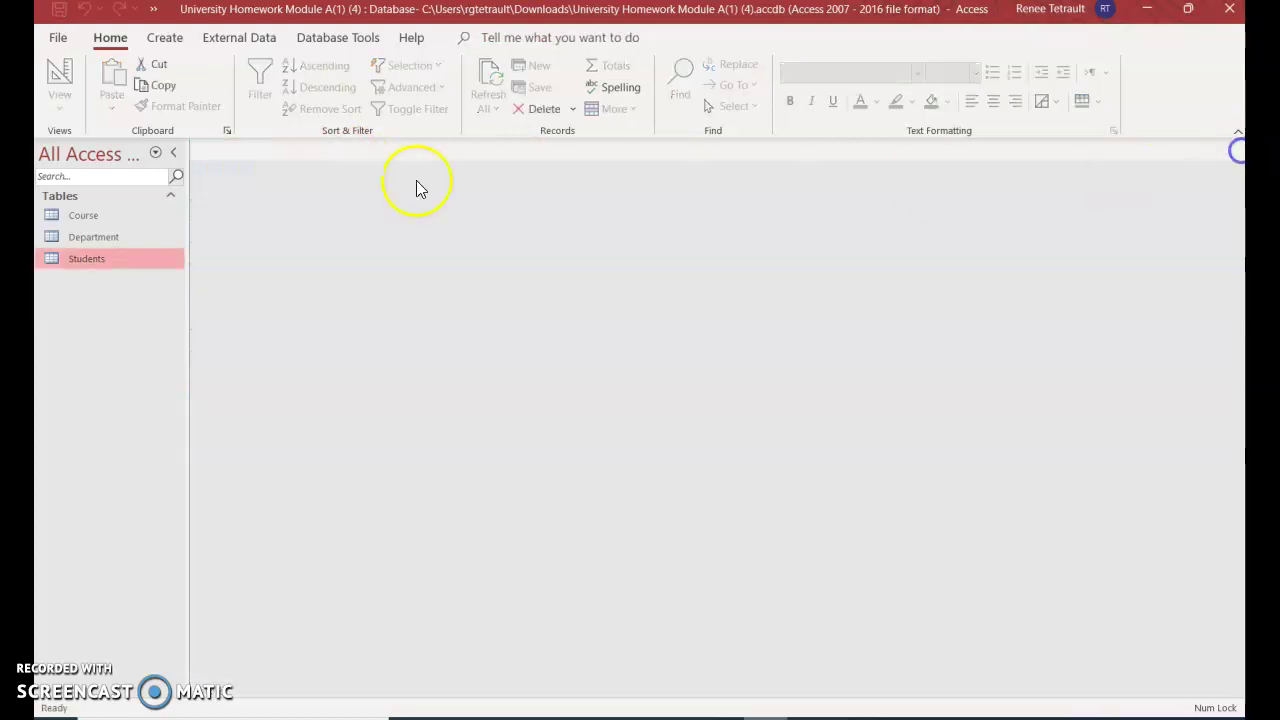
# Step: Create a columnar form titled Course with the Form Wizard, including all fields of the Course table
pyautogui.click(78, 222)
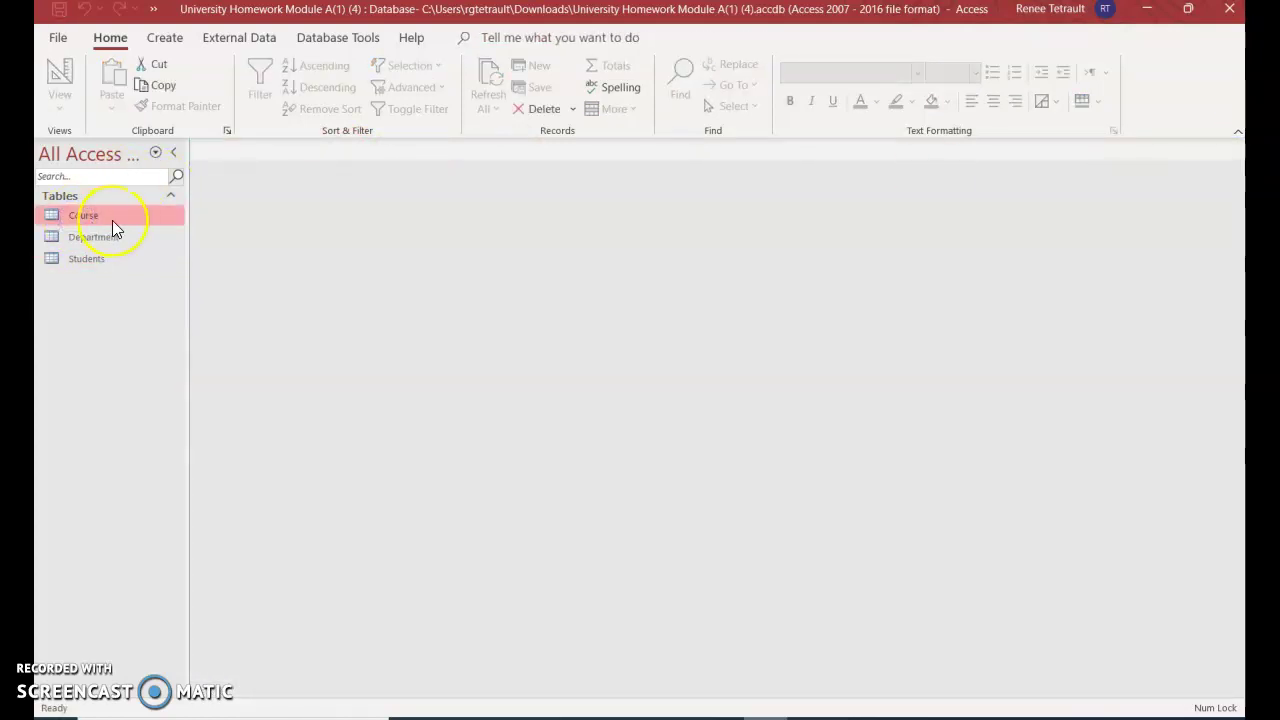
pyautogui.click(168, 42)
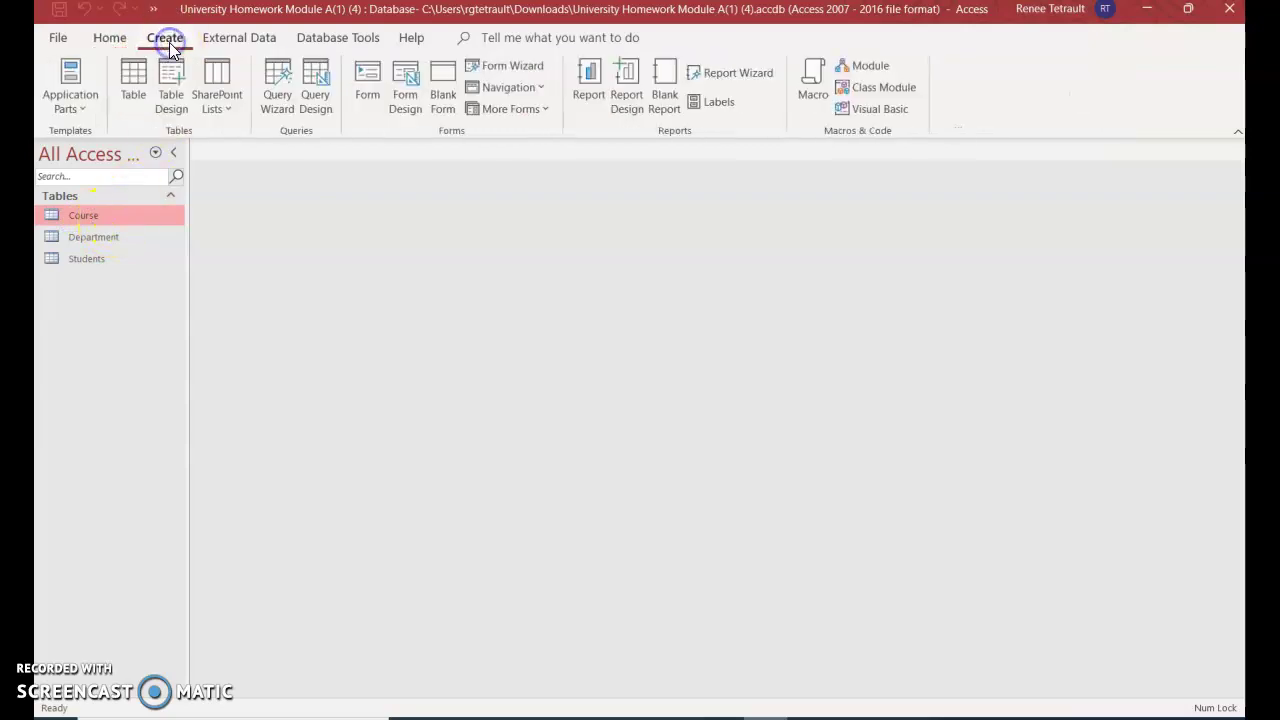
pyautogui.click(527, 70)
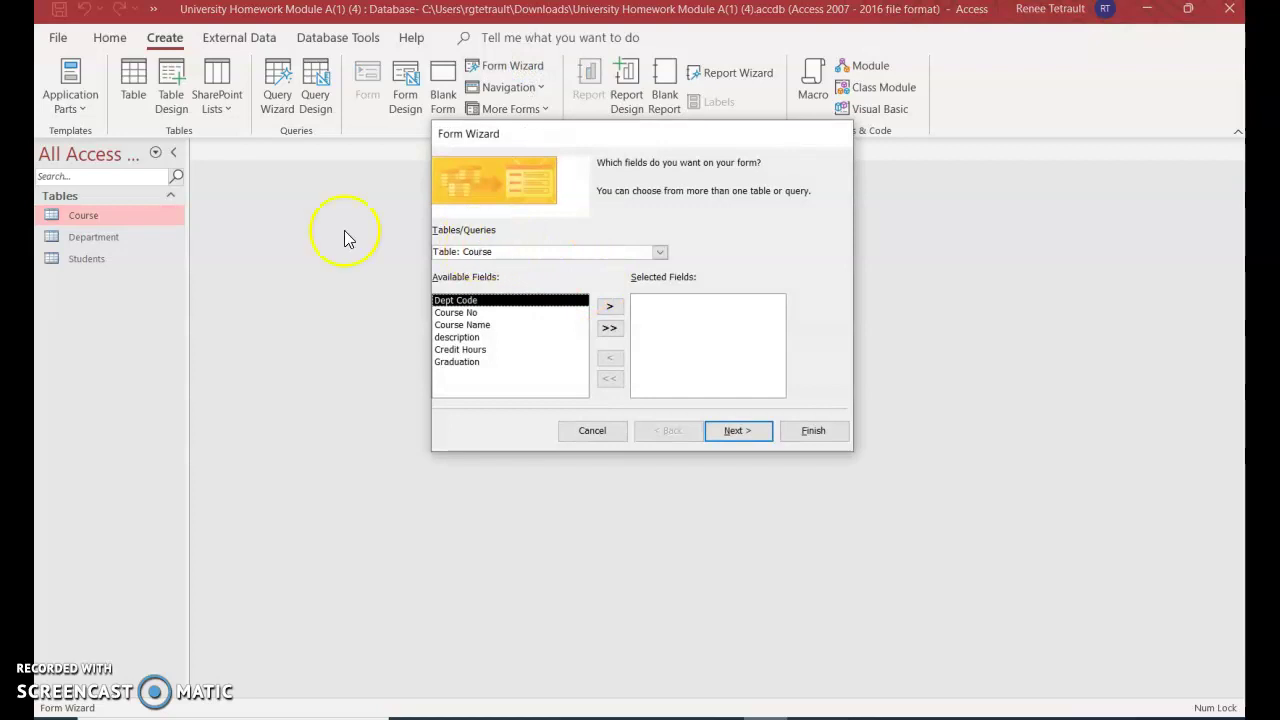
pyautogui.click(659, 253)
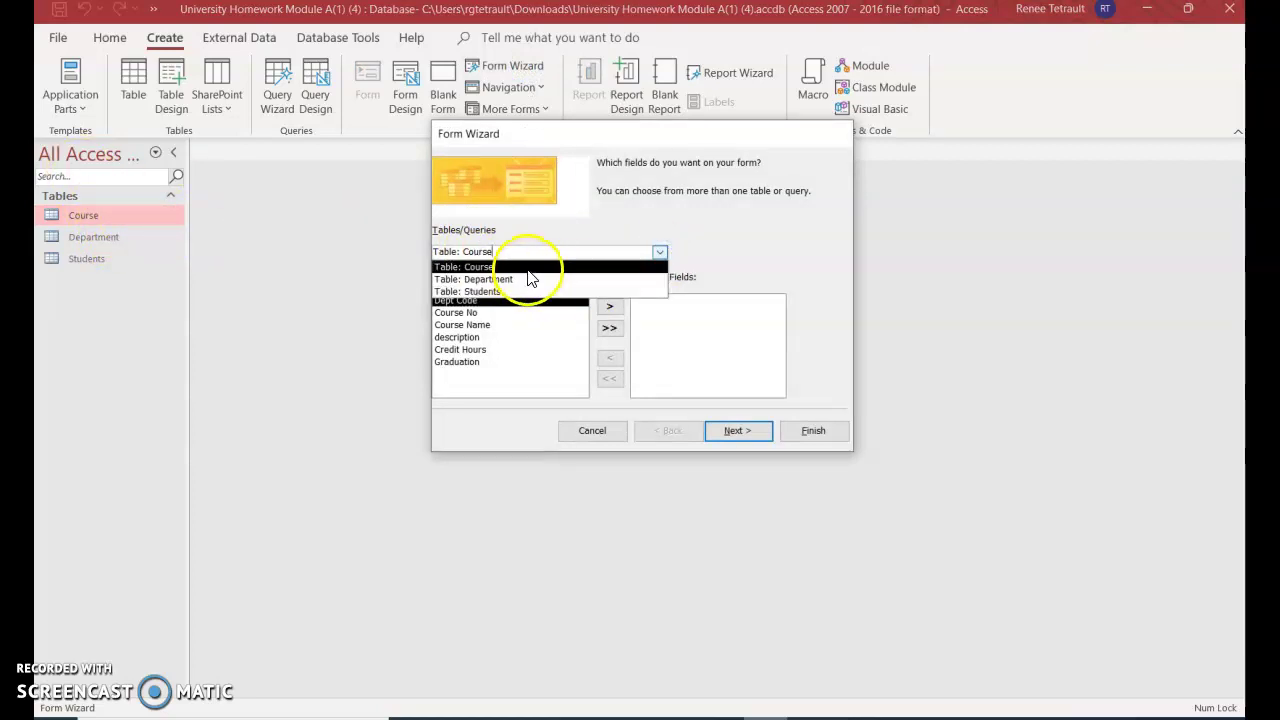
pyautogui.click(664, 252)
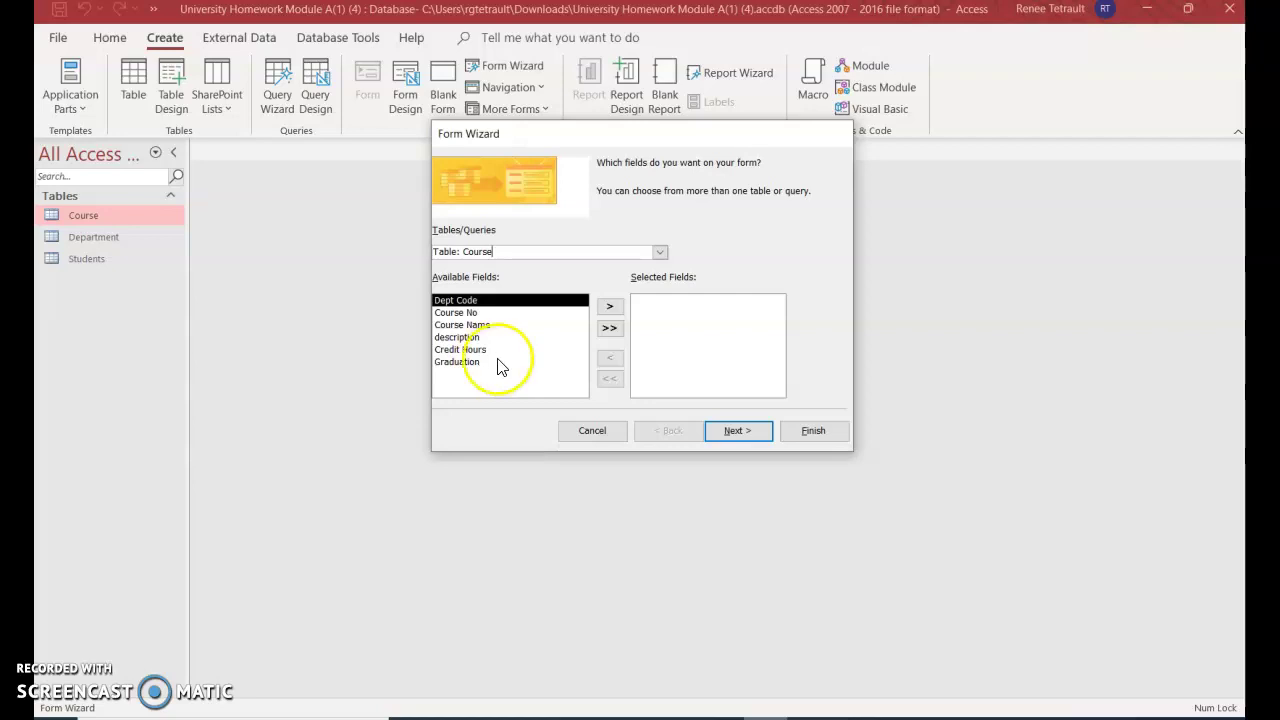
pyautogui.click(608, 329)
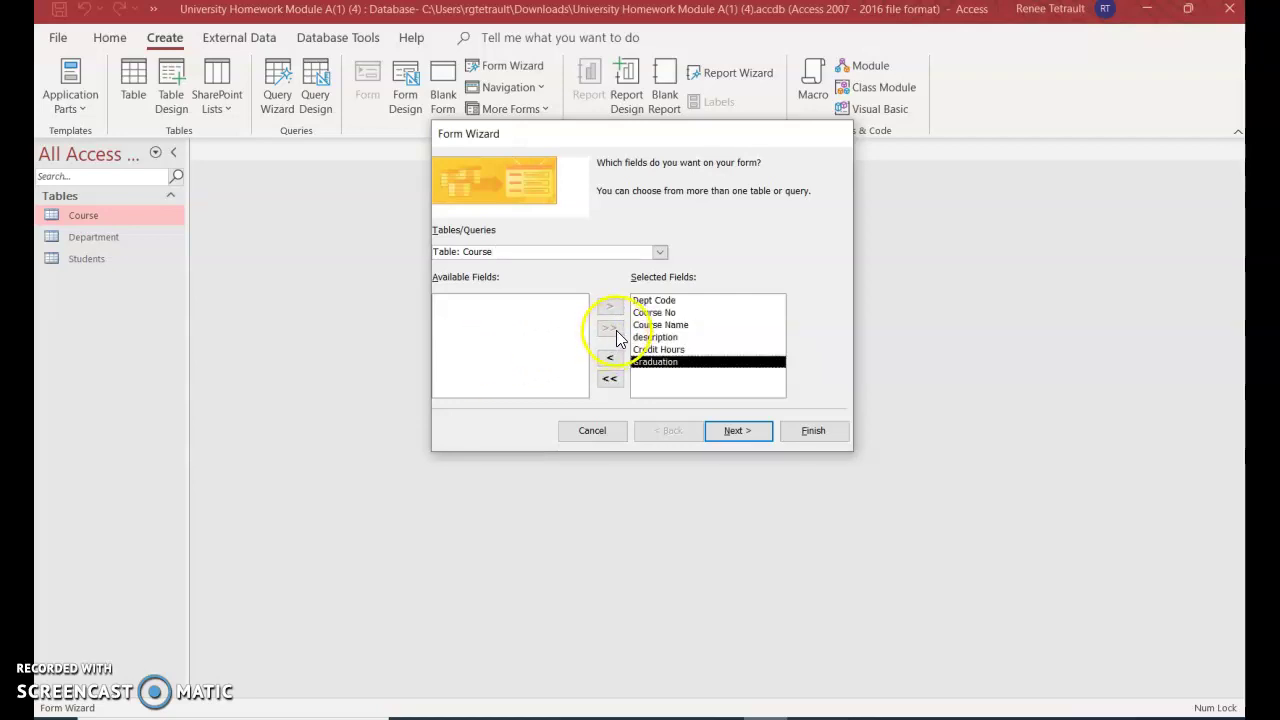
pyautogui.click(734, 432)
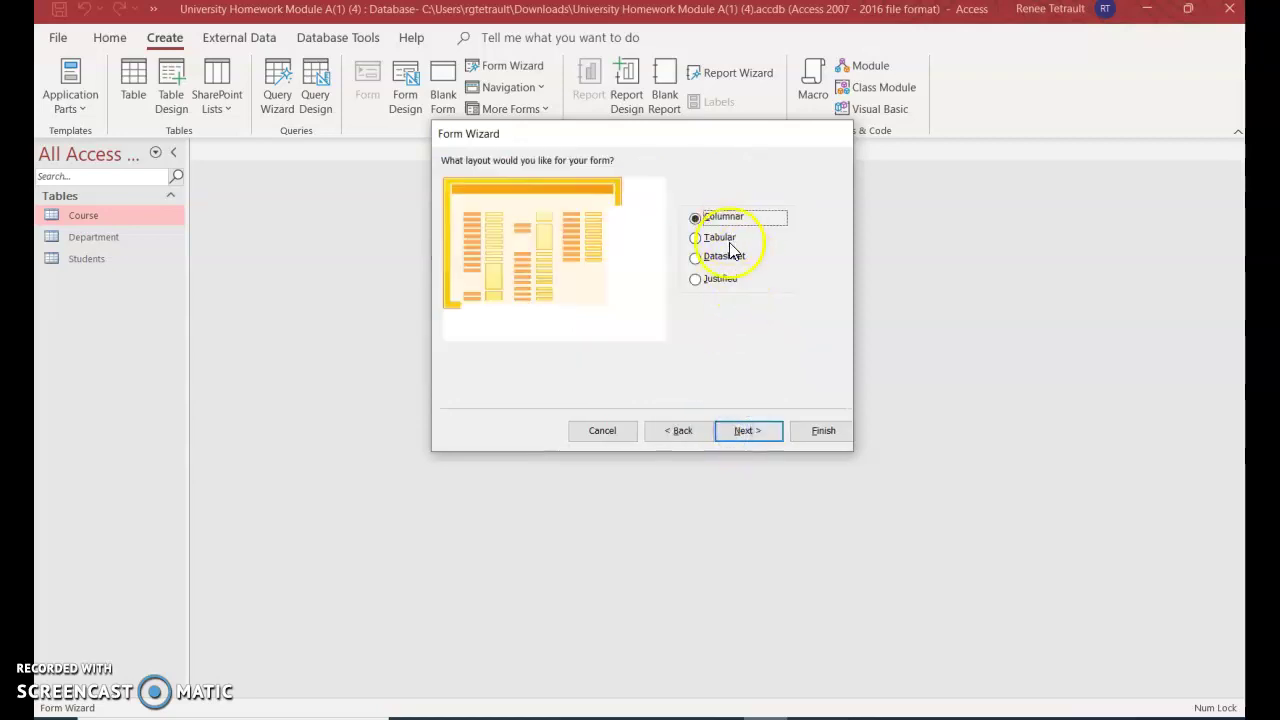
pyautogui.click(750, 440)
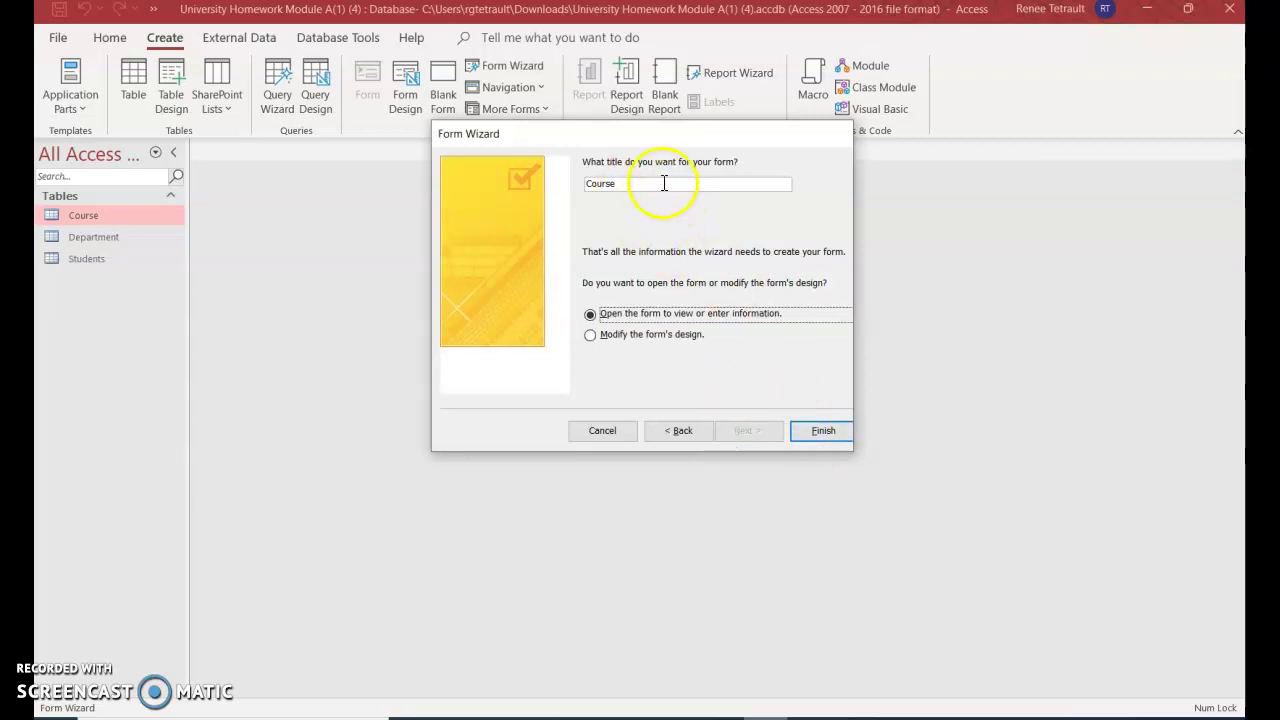
pyautogui.click(825, 434)
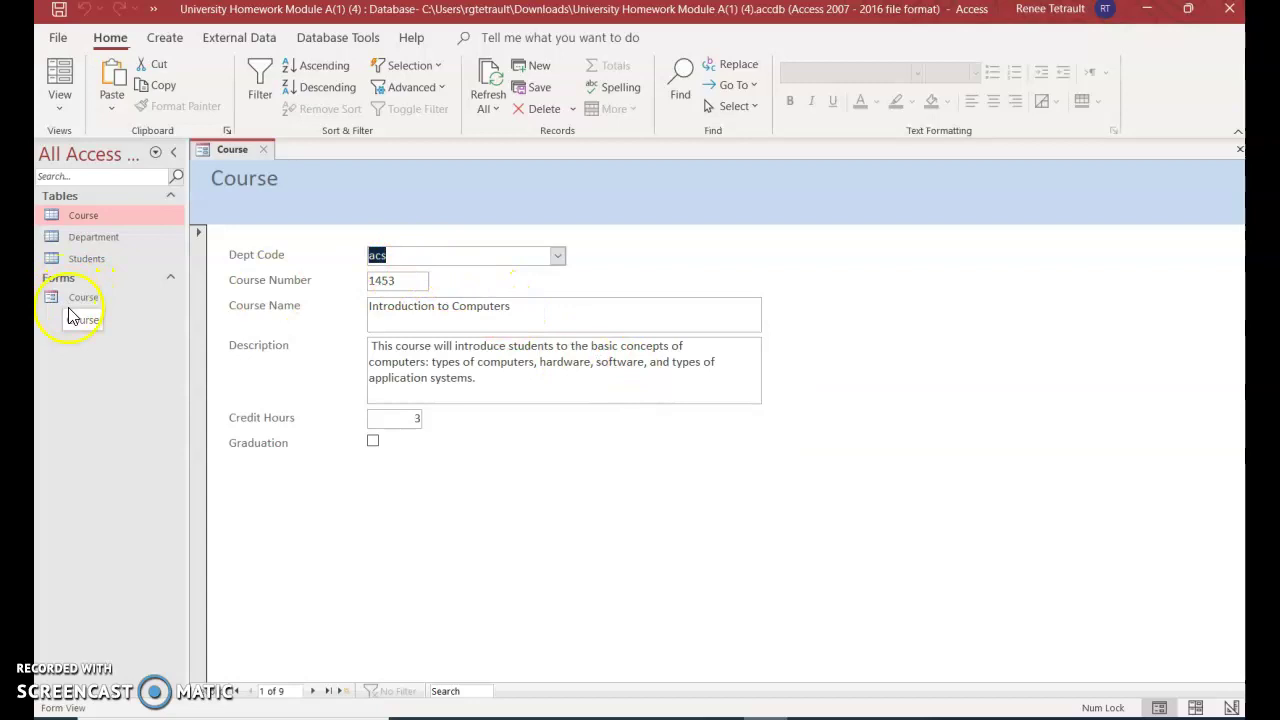
# Step: Browse the Course form's records, check the Dept Code choices on a new blank record, and close the form
pyautogui.click(316, 696)
pyautogui.click(315, 694)
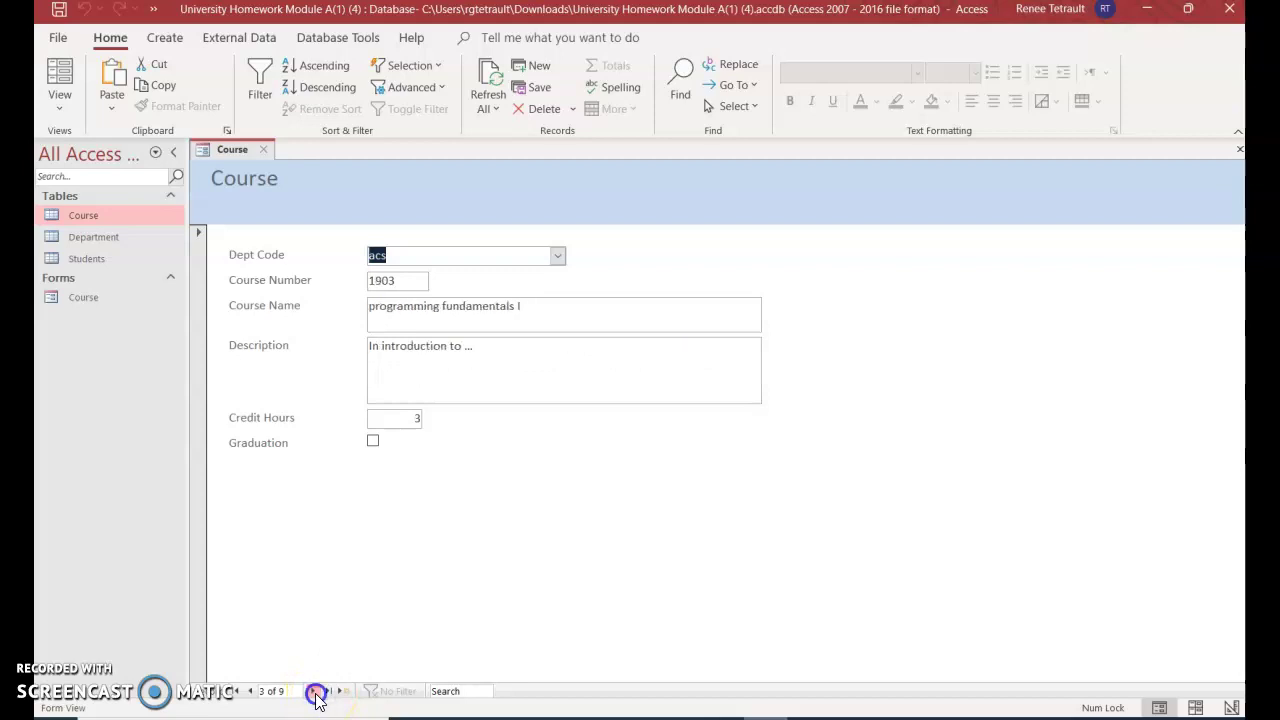
pyautogui.click(313, 694)
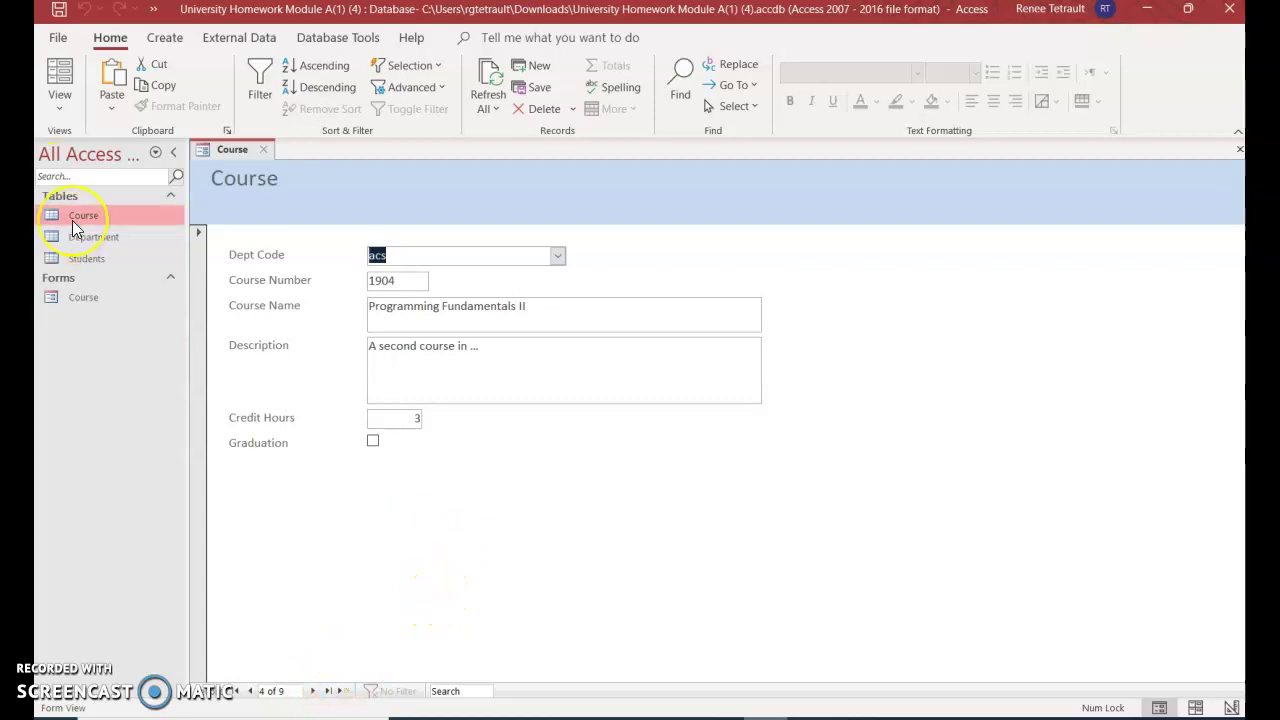
pyautogui.click(344, 691)
pyautogui.click(559, 256)
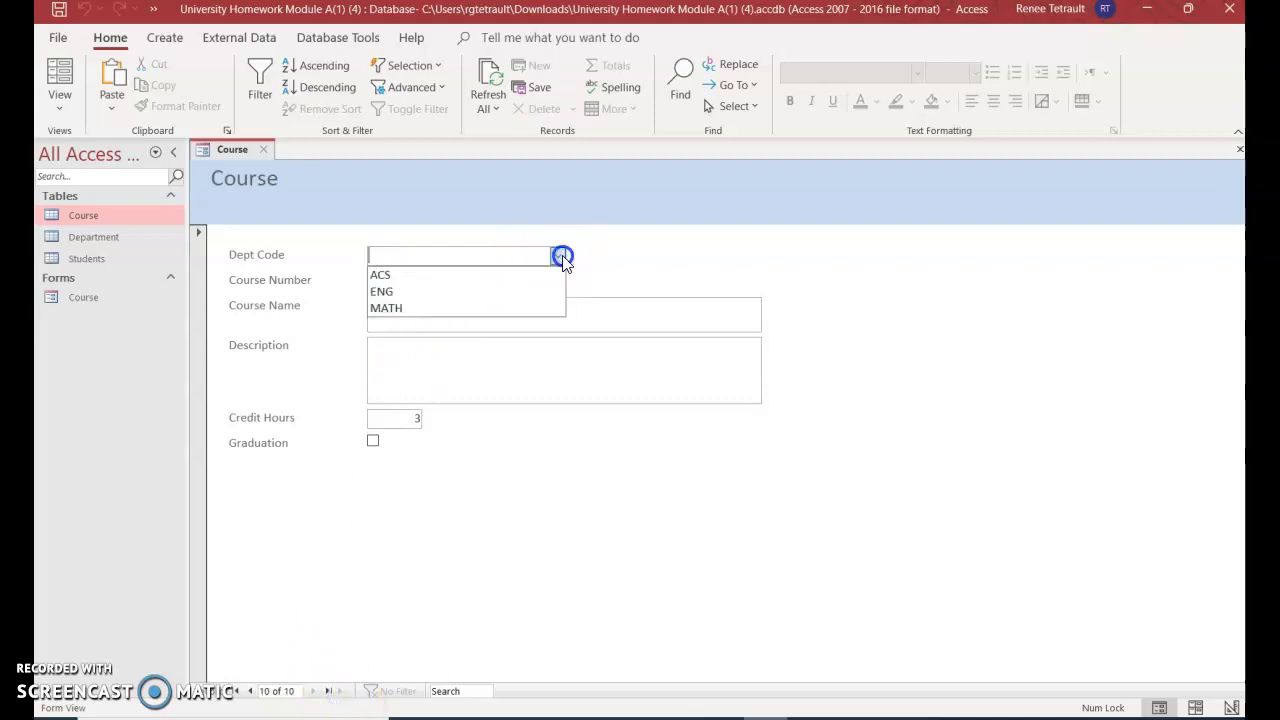
pyautogui.click(562, 257)
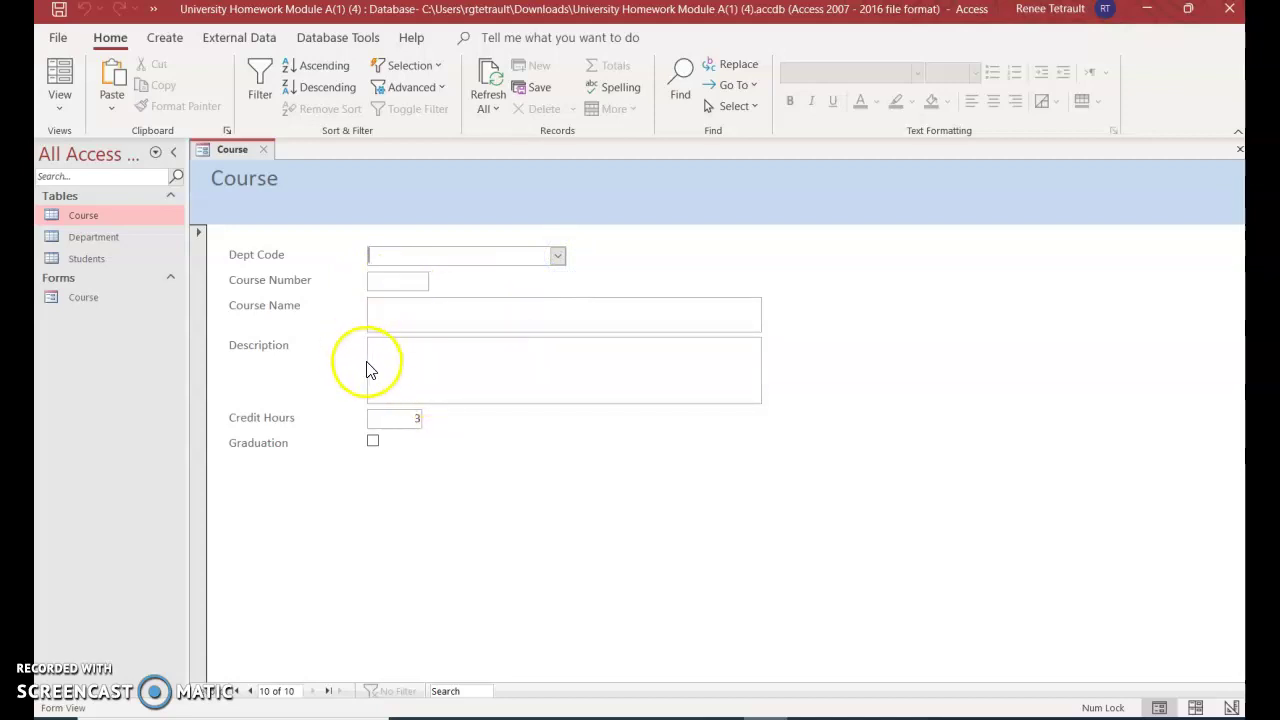
pyautogui.click(1239, 149)
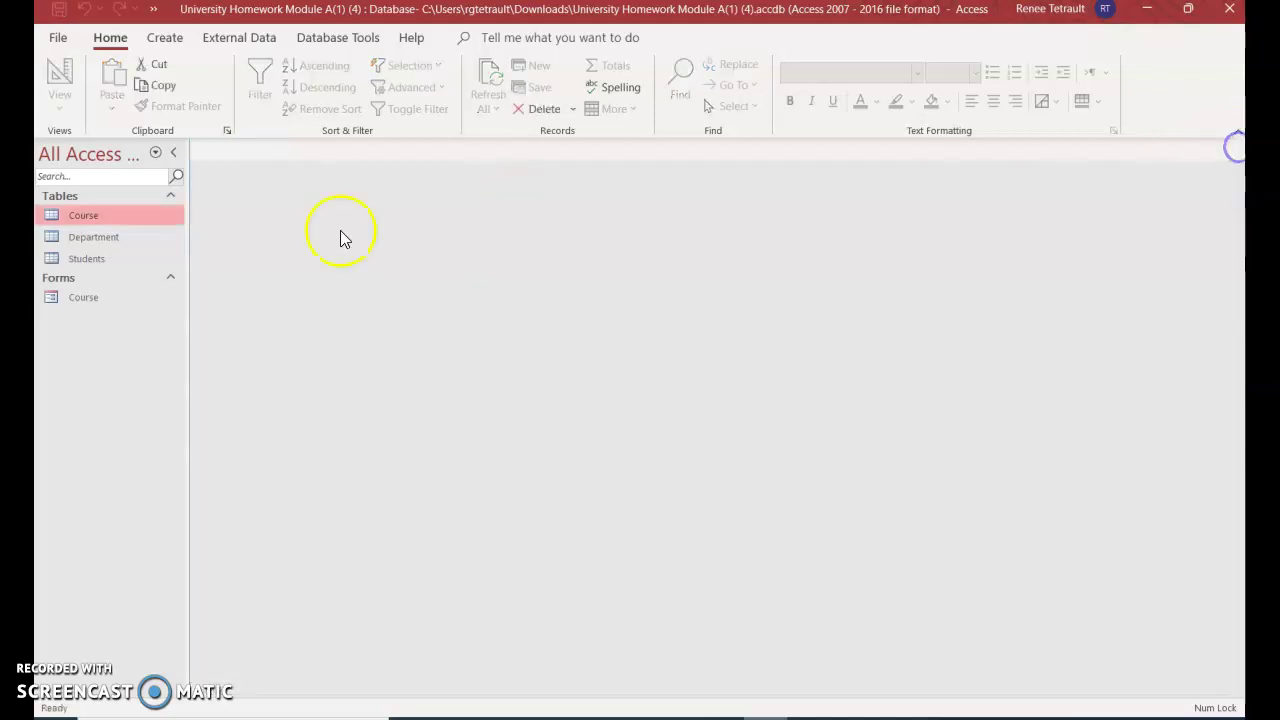
# Step: Create a columnar form titled Department with the Form Wizard, including all fields of the Department table
pyautogui.click(105, 241)
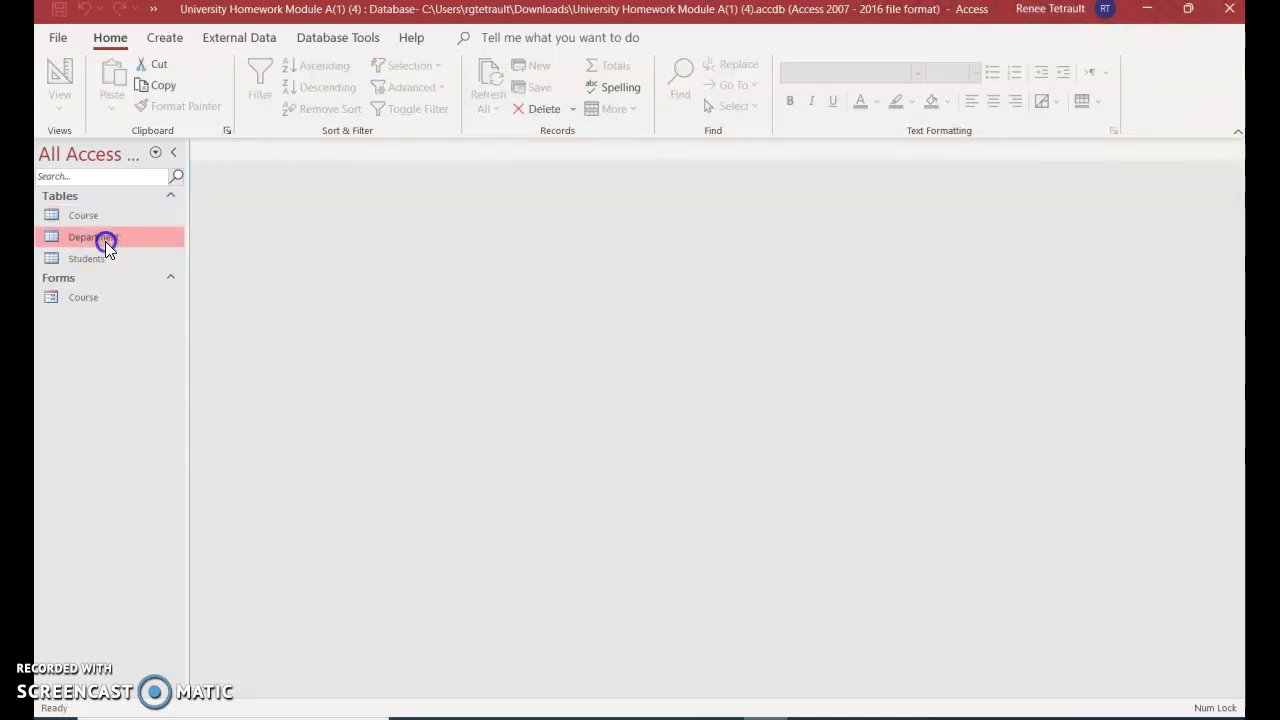
pyautogui.click(166, 38)
pyautogui.click(513, 68)
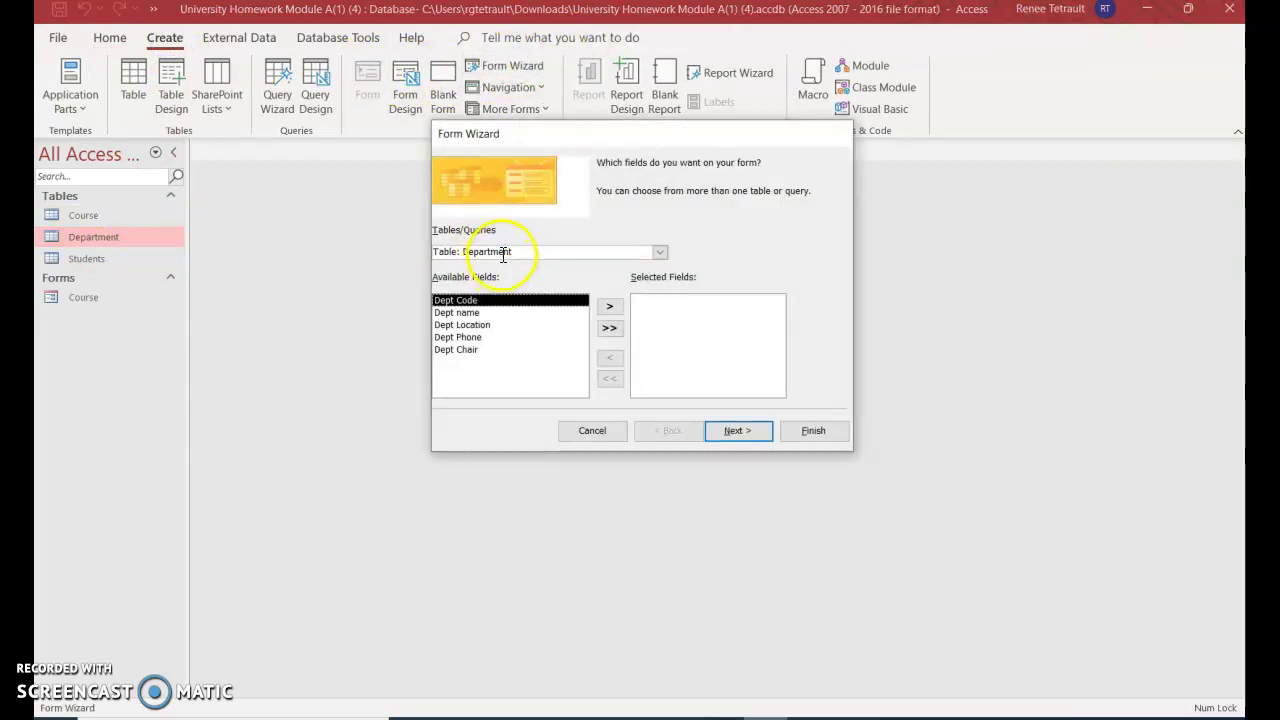
pyautogui.click(610, 330)
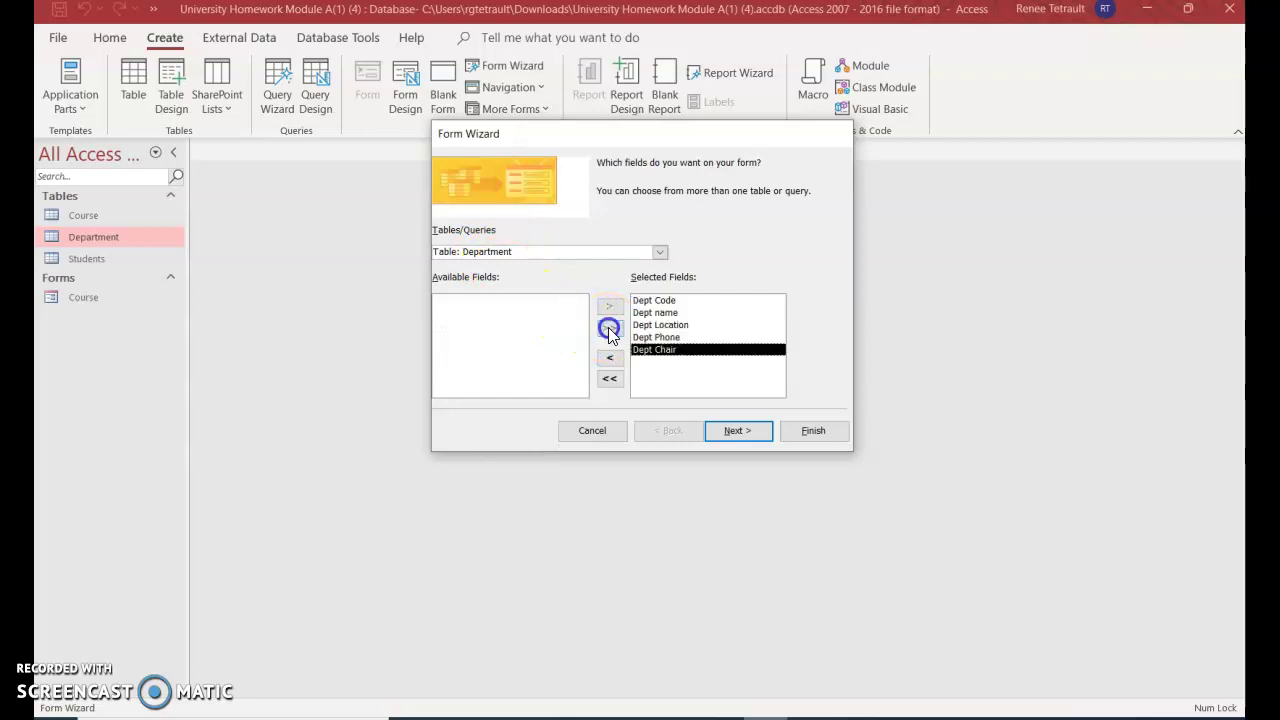
pyautogui.click(725, 434)
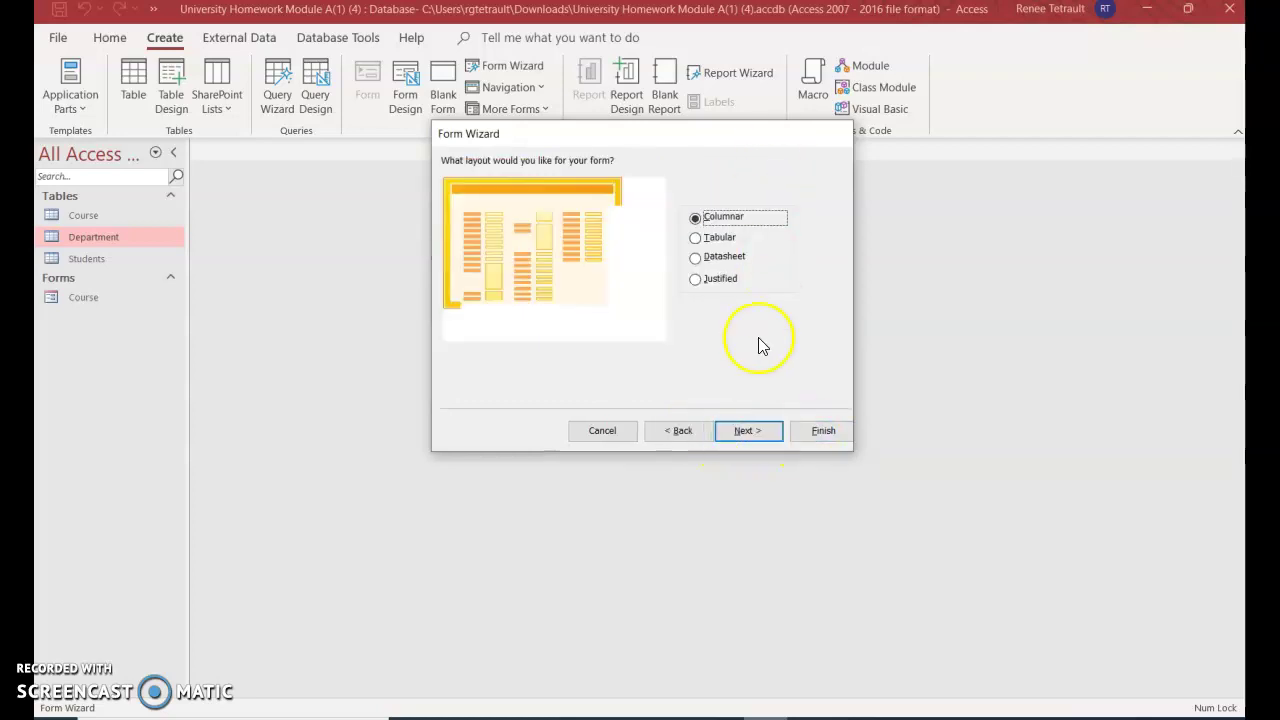
pyautogui.click(748, 432)
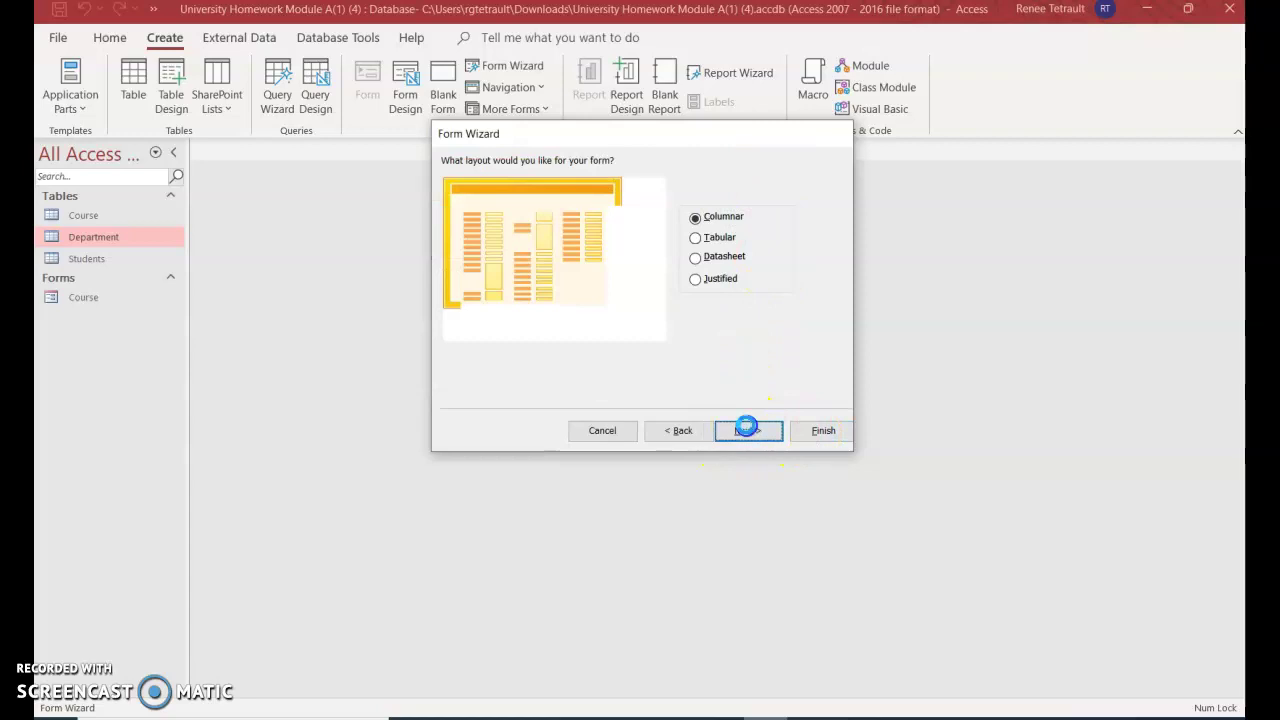
pyautogui.click(815, 432)
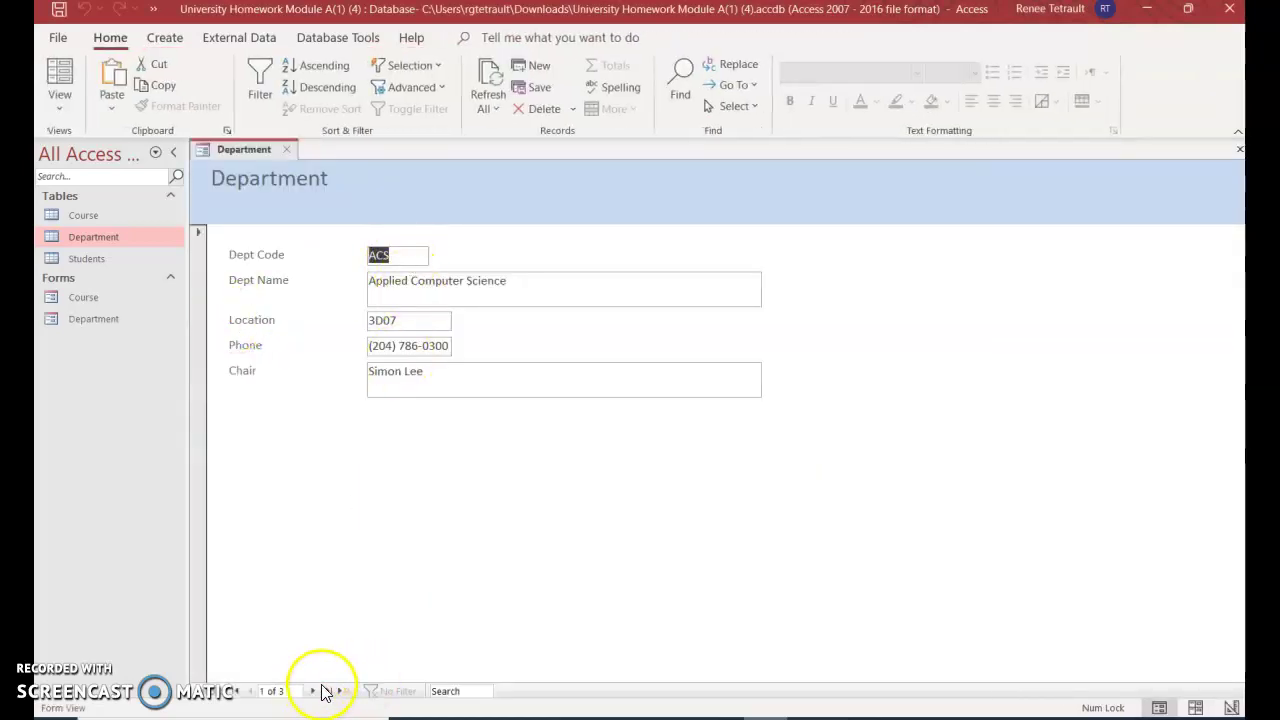
# Step: Page through the Department form's records and close the form
pyautogui.click(313, 691)
pyautogui.click(313, 691)
pyautogui.click(1238, 151)
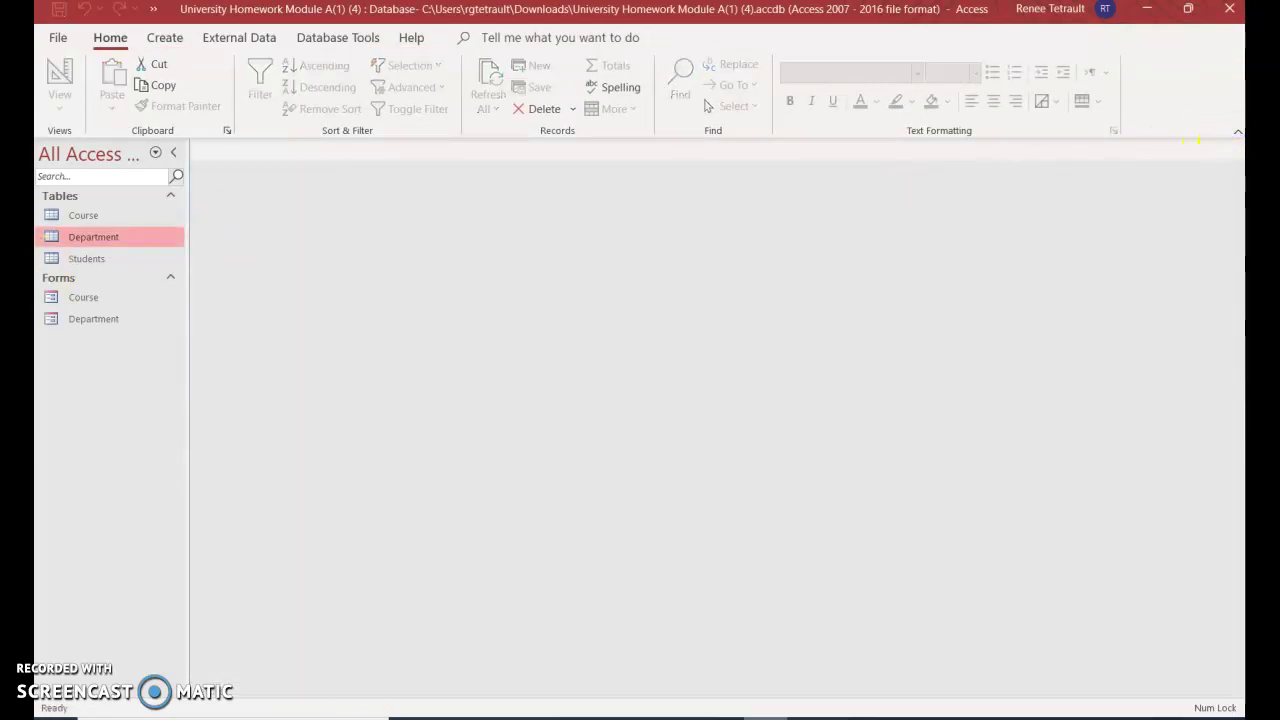
# Step: Create a columnar form titled Students with the Form Wizard, including all fields of the Students table
pyautogui.click(66, 258)
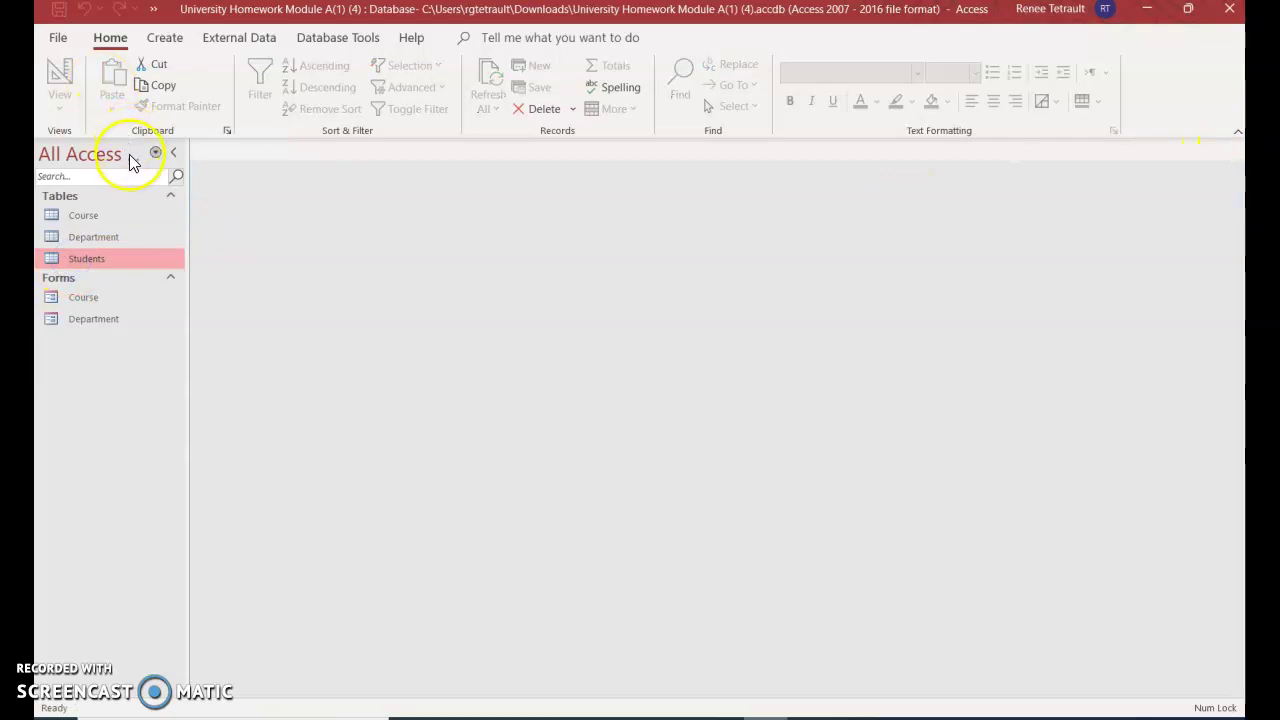
pyautogui.click(119, 260)
pyautogui.click(156, 37)
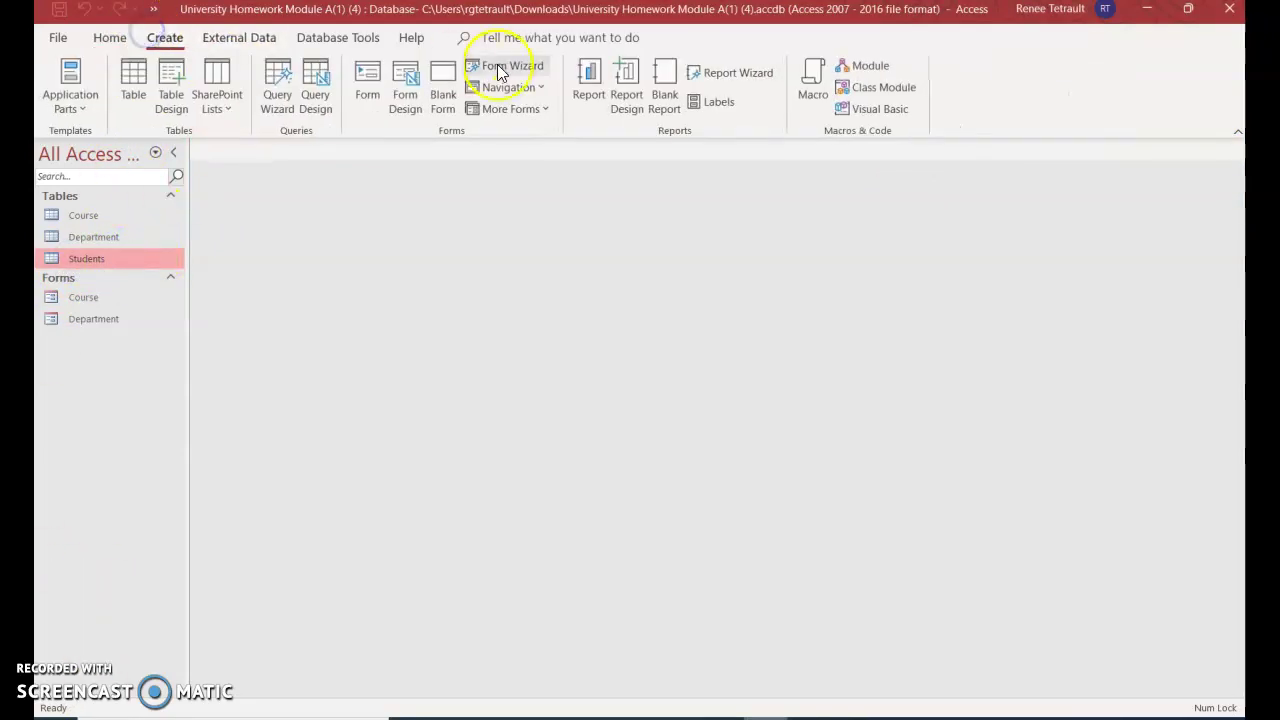
pyautogui.click(498, 66)
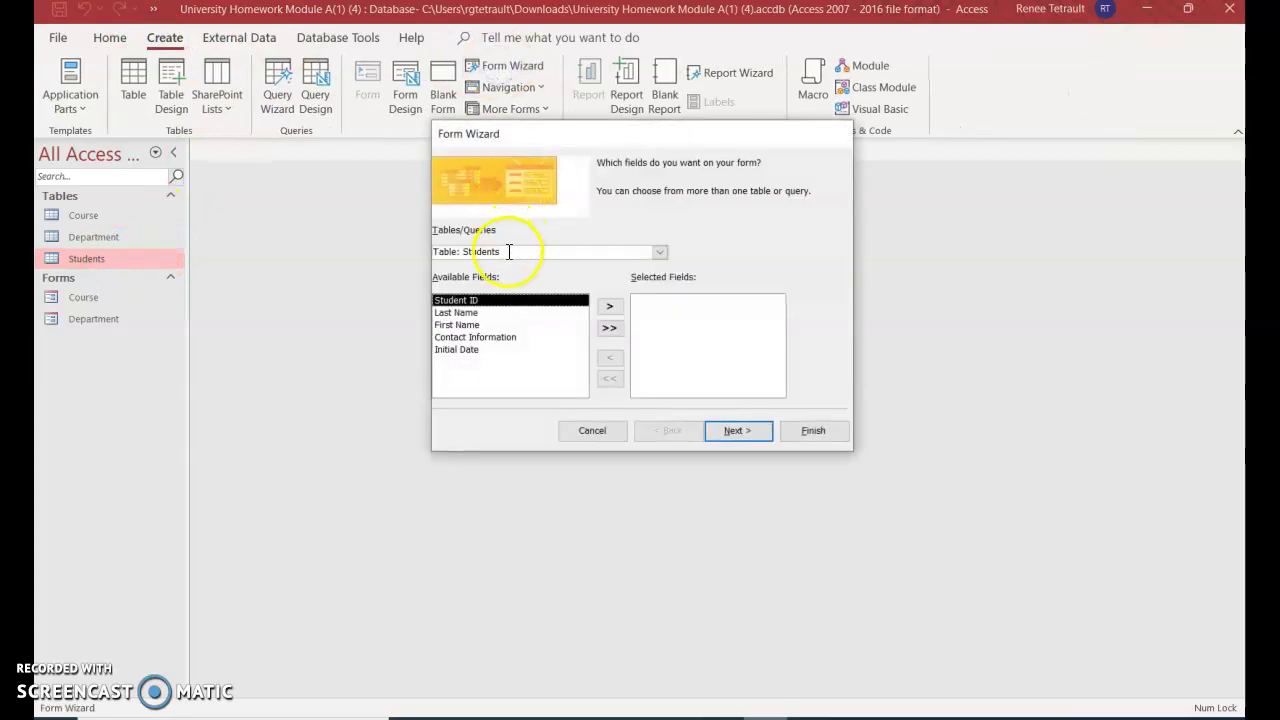
pyautogui.click(659, 252)
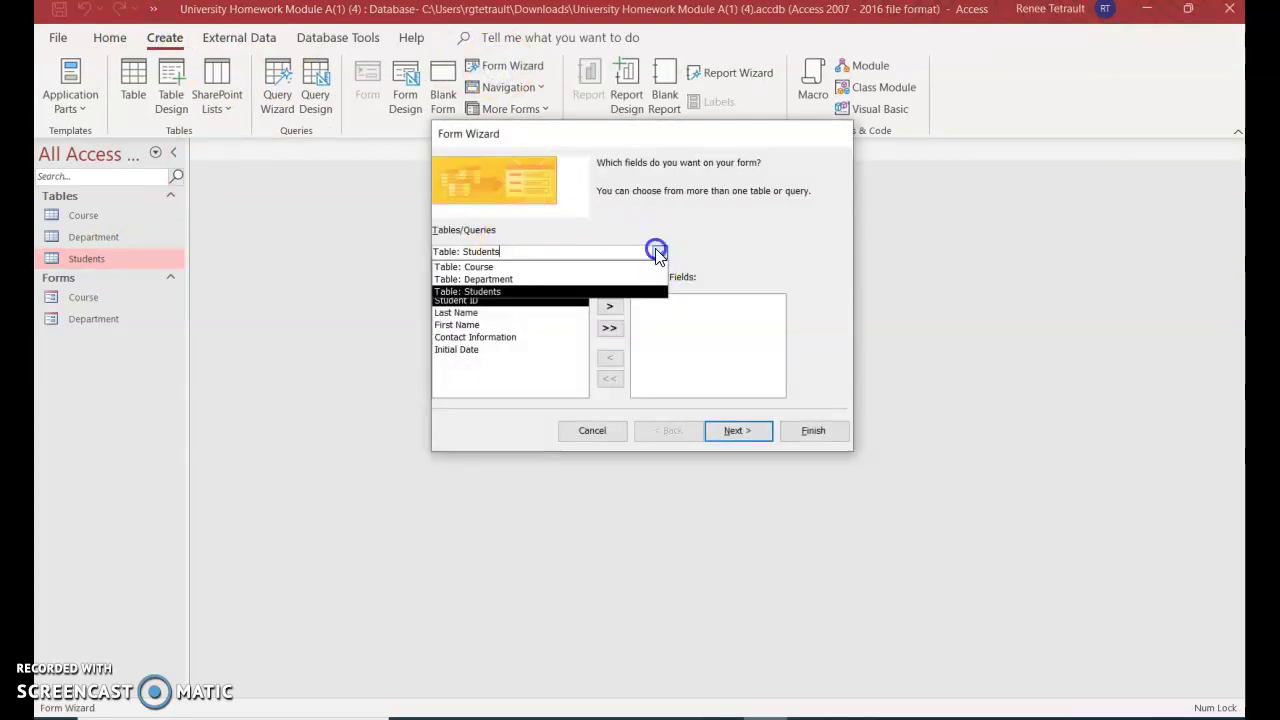
pyautogui.click(544, 292)
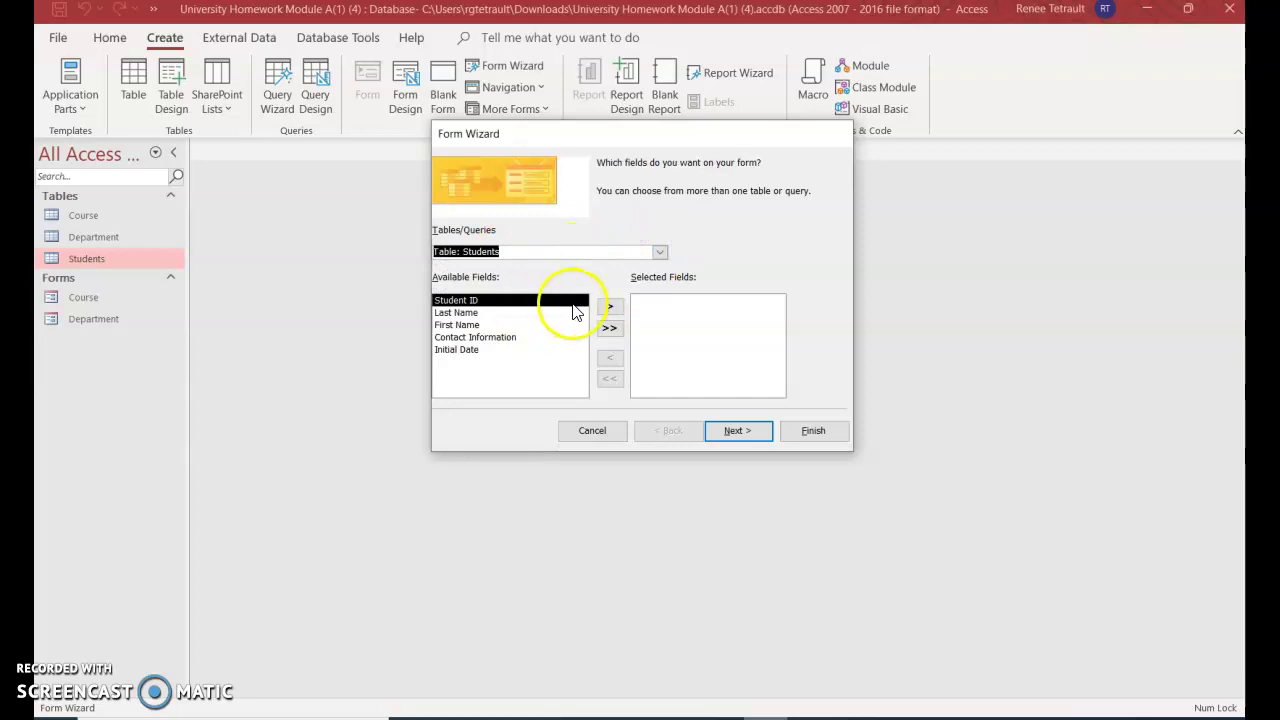
pyautogui.click(609, 327)
pyautogui.click(716, 430)
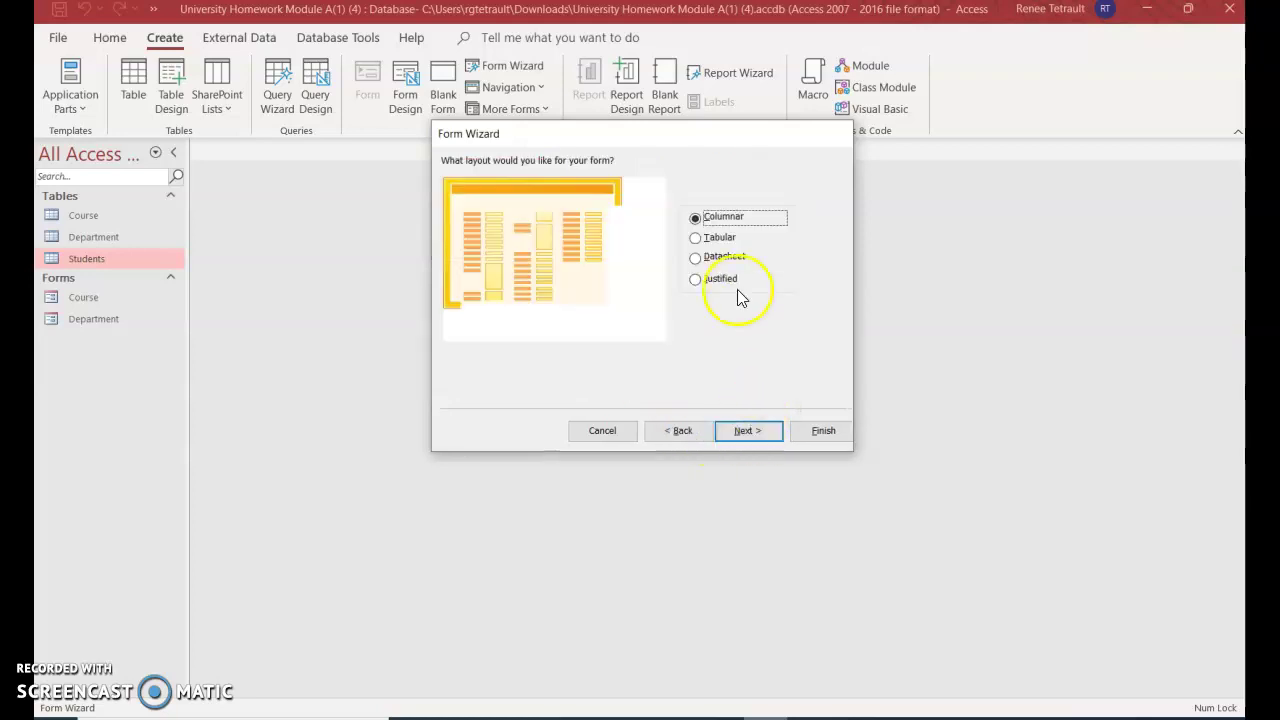
pyautogui.click(735, 425)
pyautogui.click(800, 431)
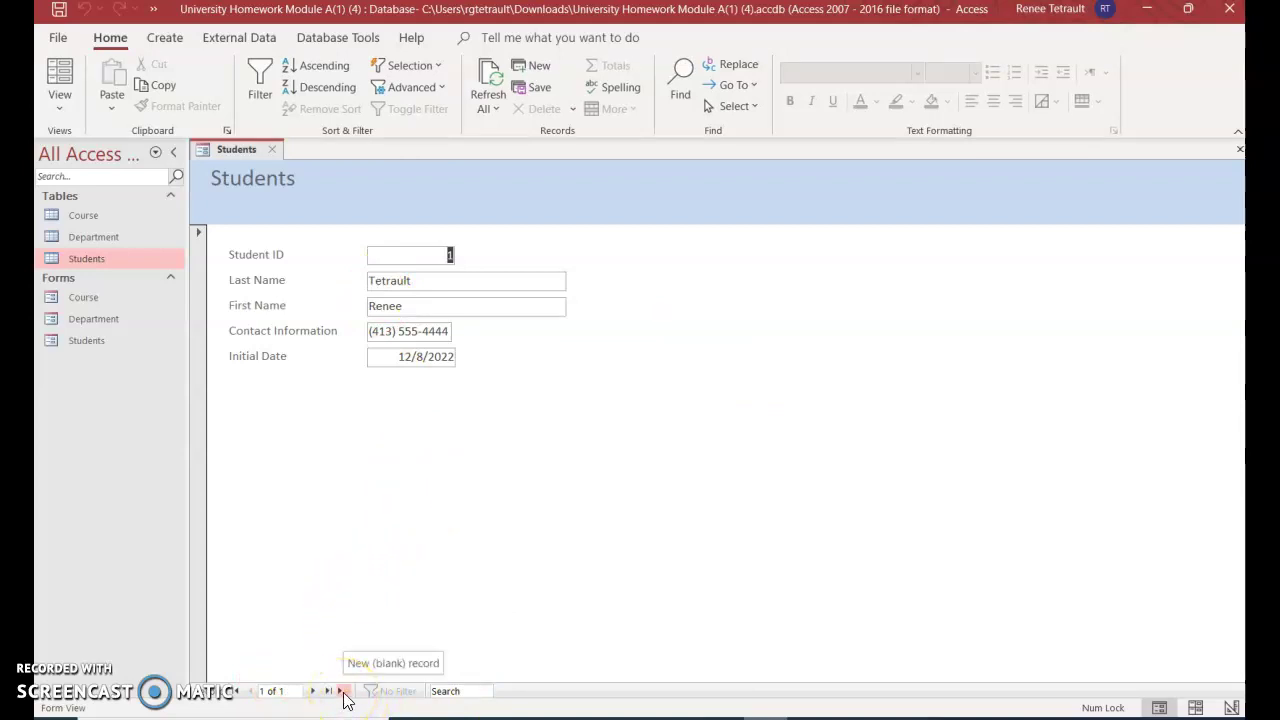
# Step: Add a new student record with last name, first name, contact phone number and initial date 12/25/2022, and close the Students form
pyautogui.click(343, 694)
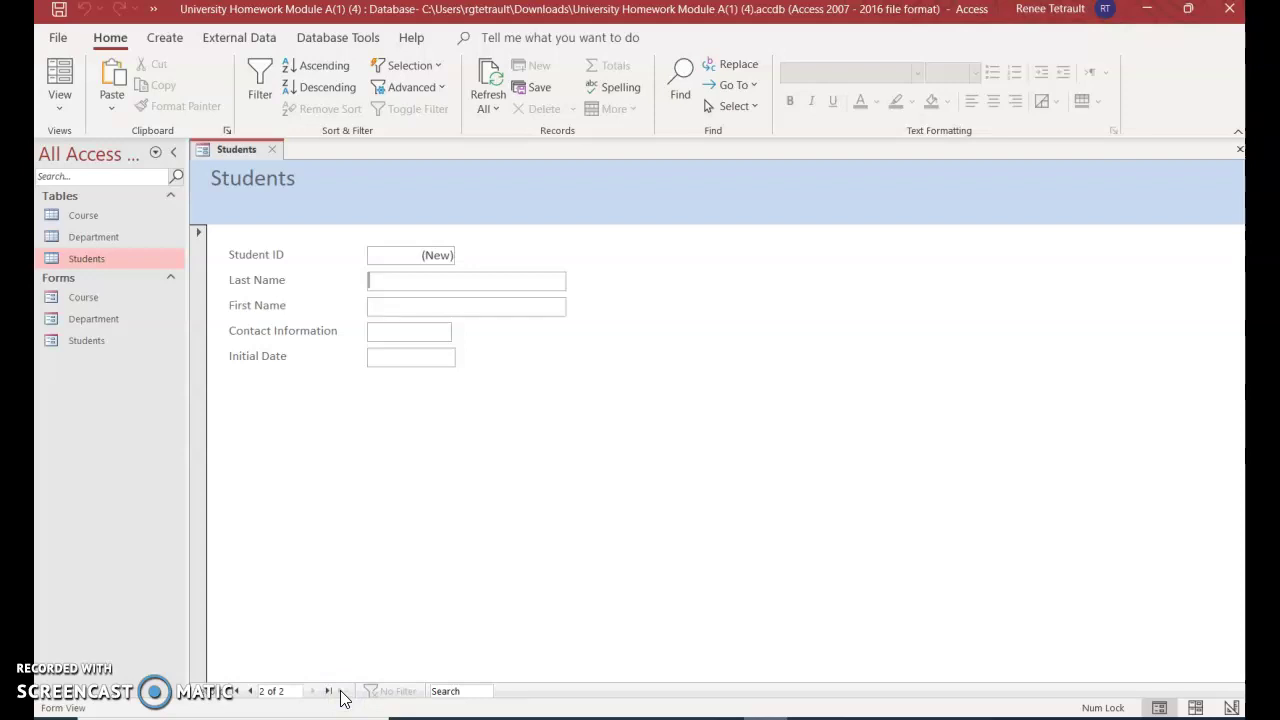
pyautogui.click(424, 280)
pyautogui.write('Poppins')
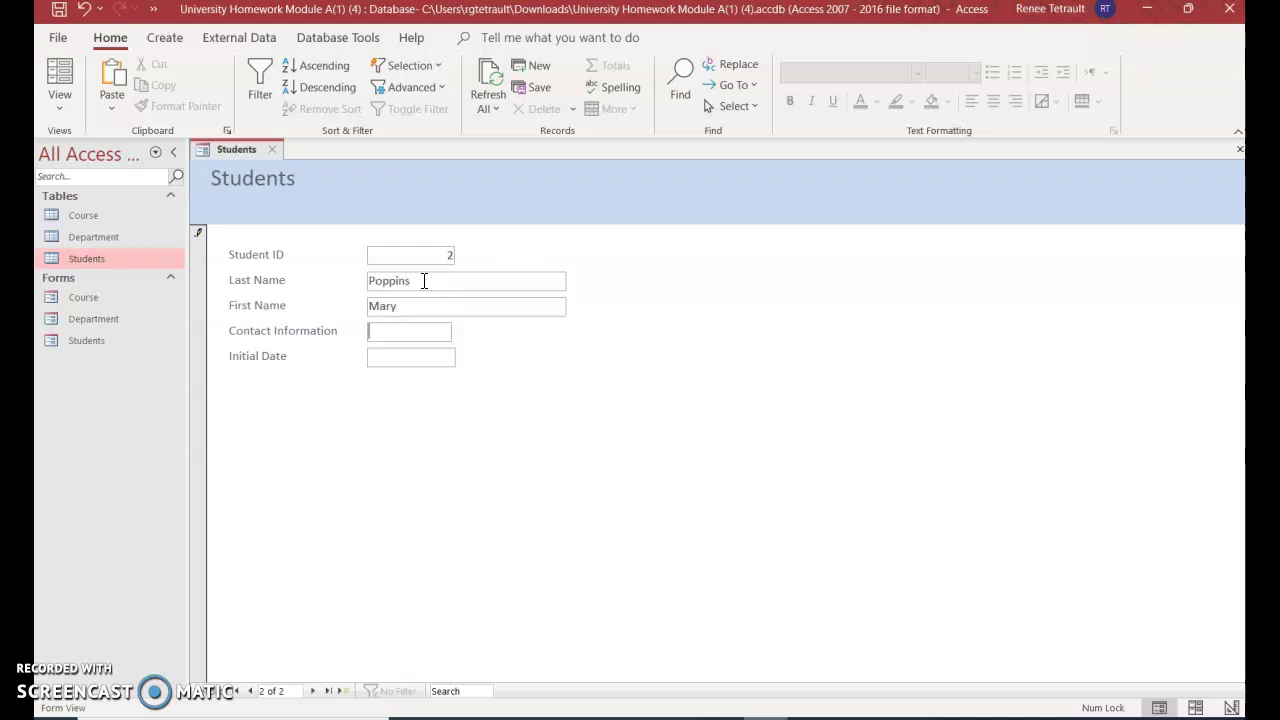
pyautogui.press('Tab')
pyautogui.write('413) ')
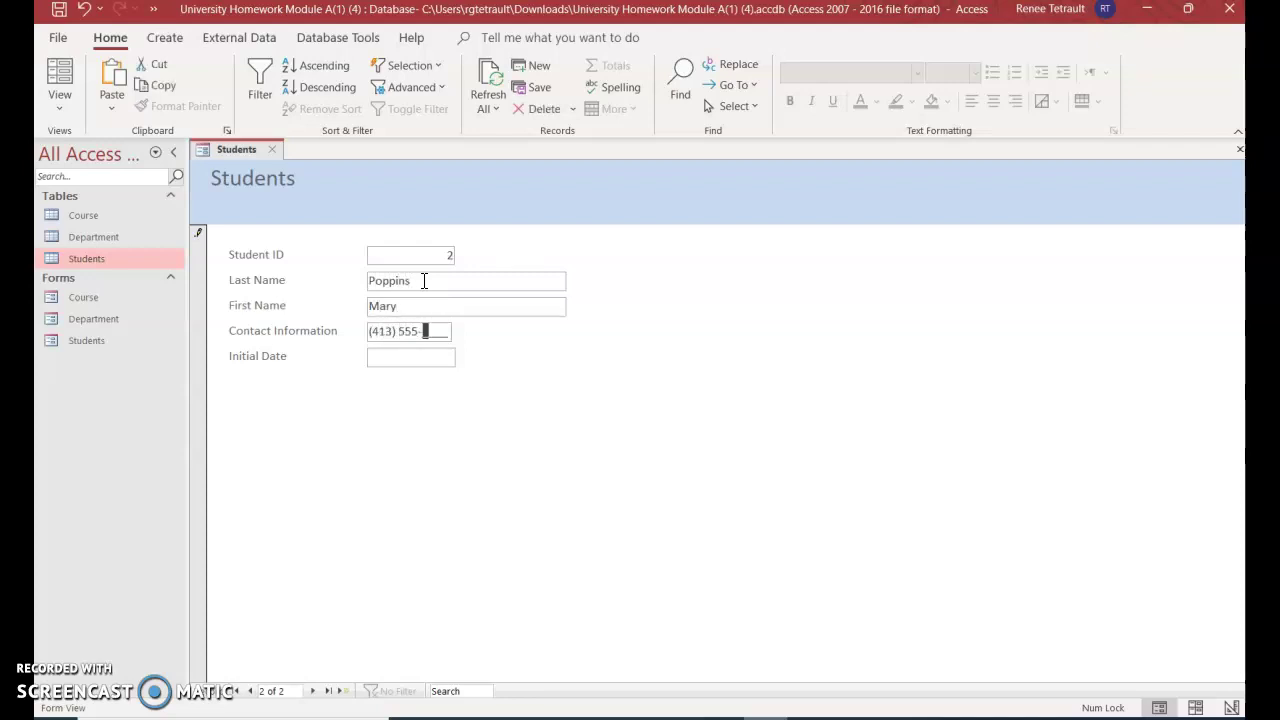
pyautogui.write('555-6464')
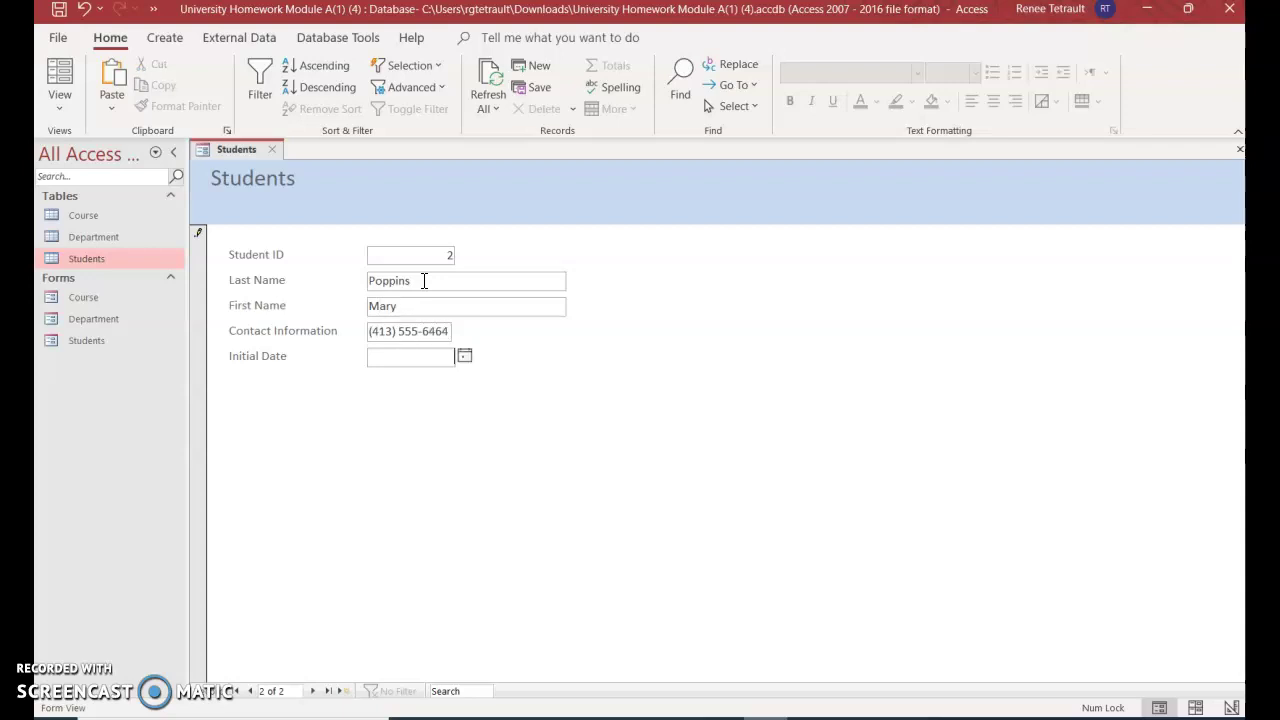
pyautogui.click(464, 356)
pyautogui.click(339, 466)
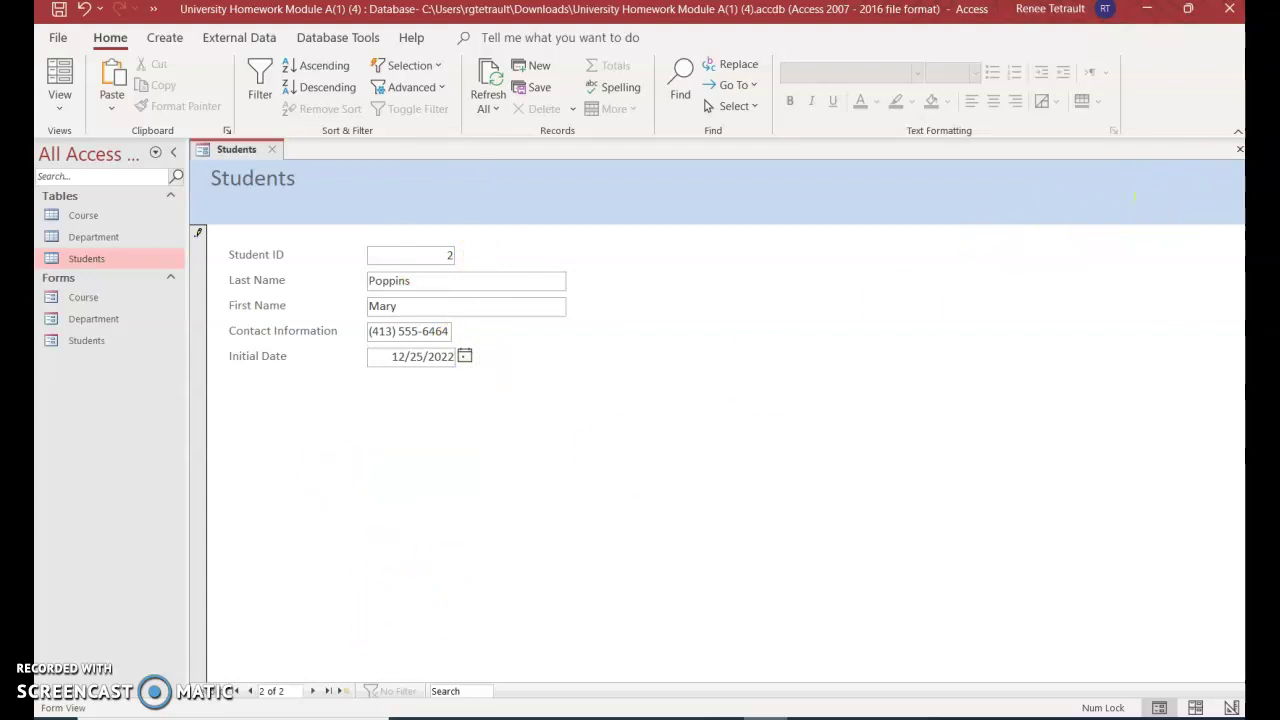
pyautogui.click(1235, 150)
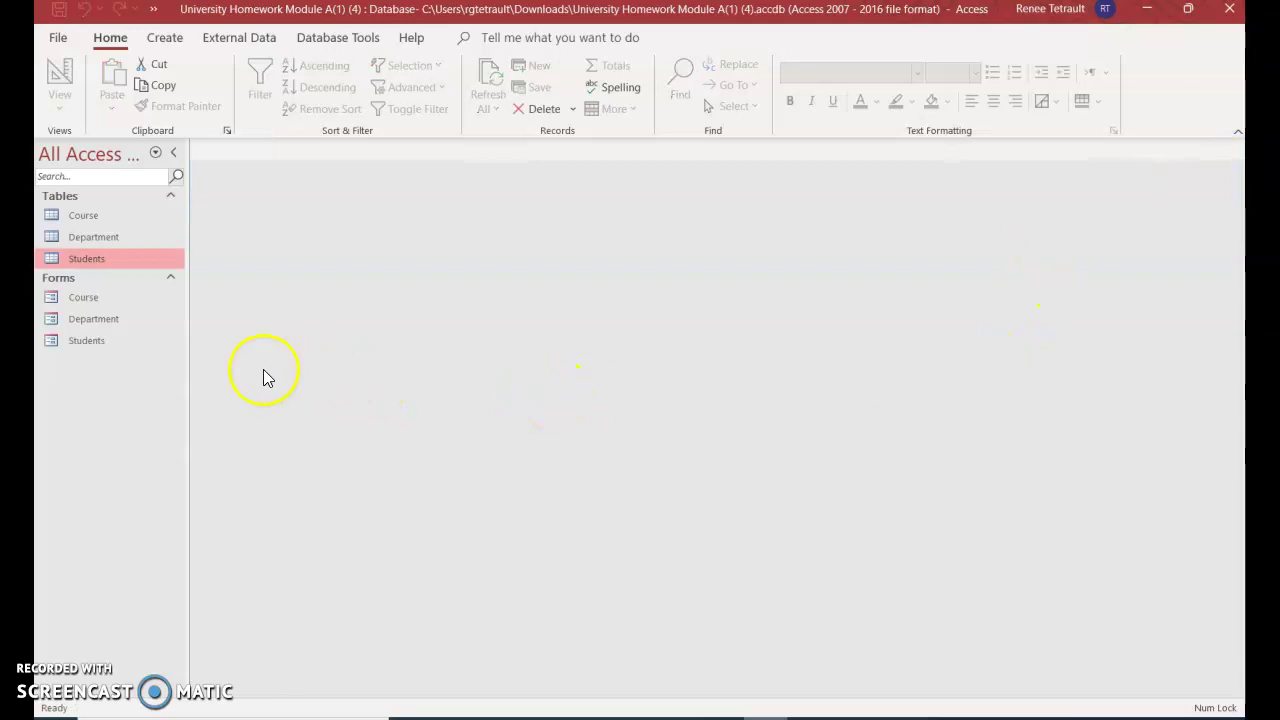
# Step: Check the added student record in the reopened Students form and in the Students table, closing each one
pyautogui.doubleClick(85, 341)
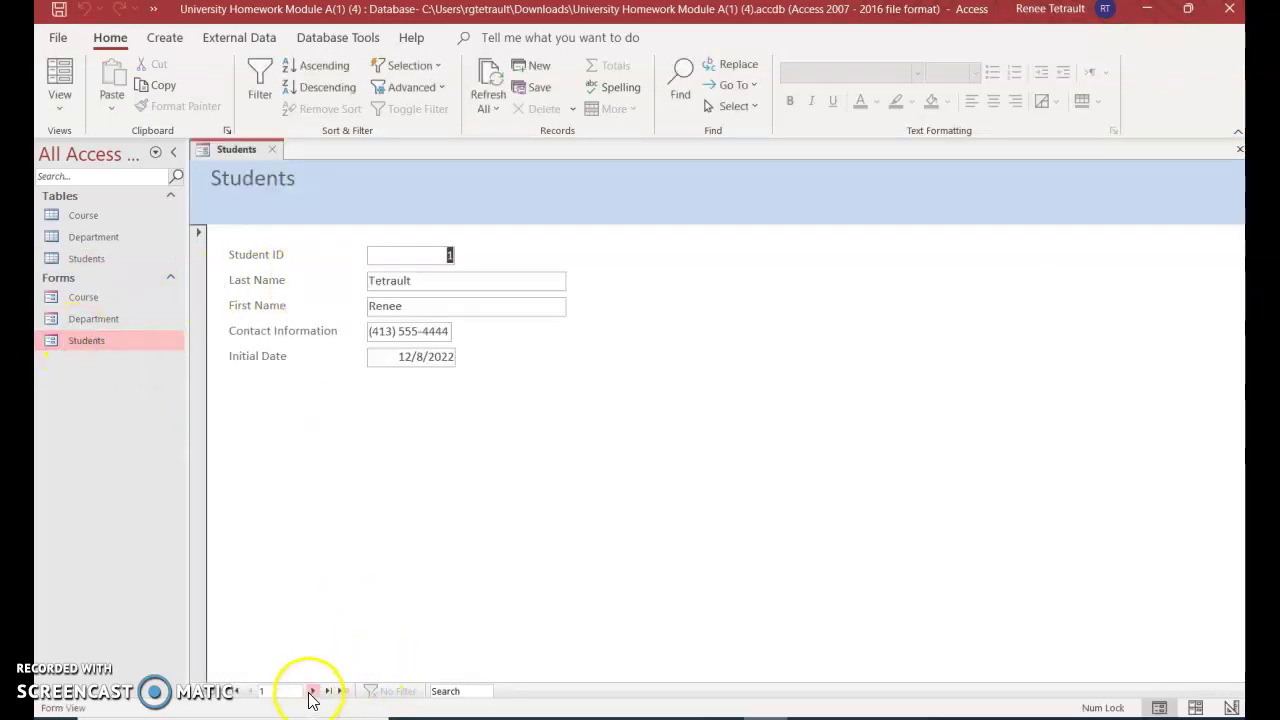
pyautogui.click(312, 691)
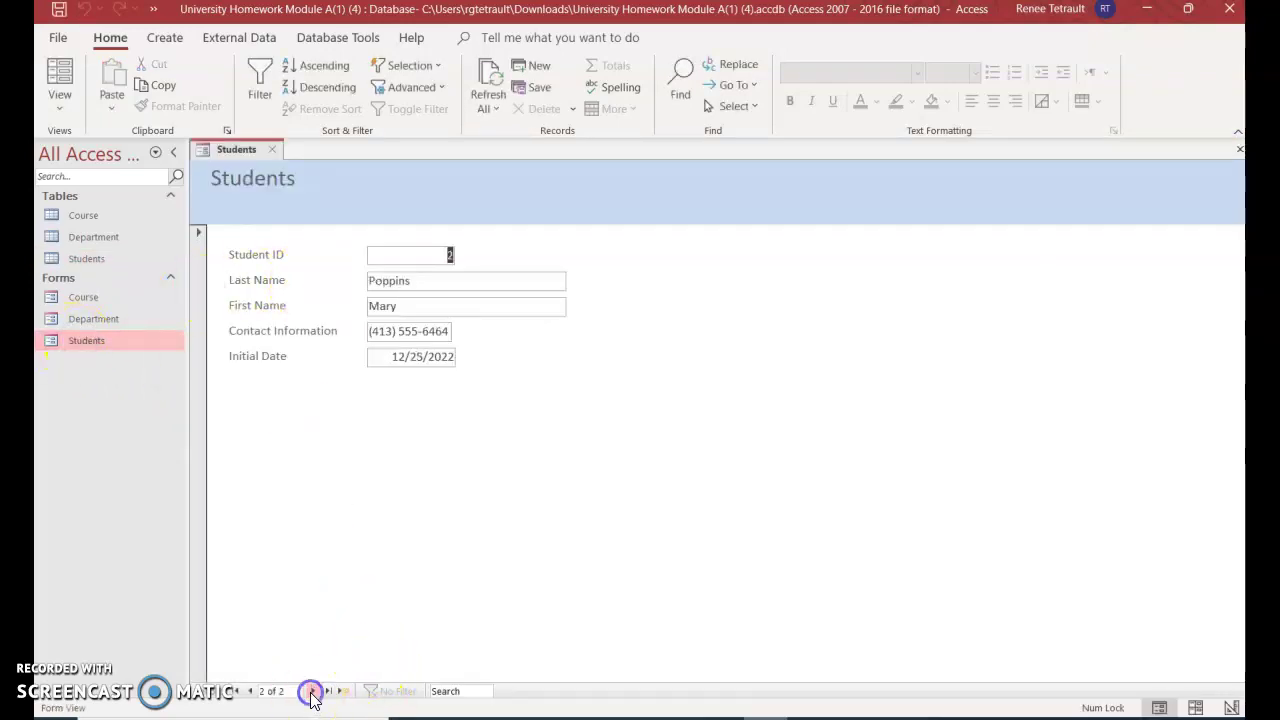
pyautogui.click(1238, 150)
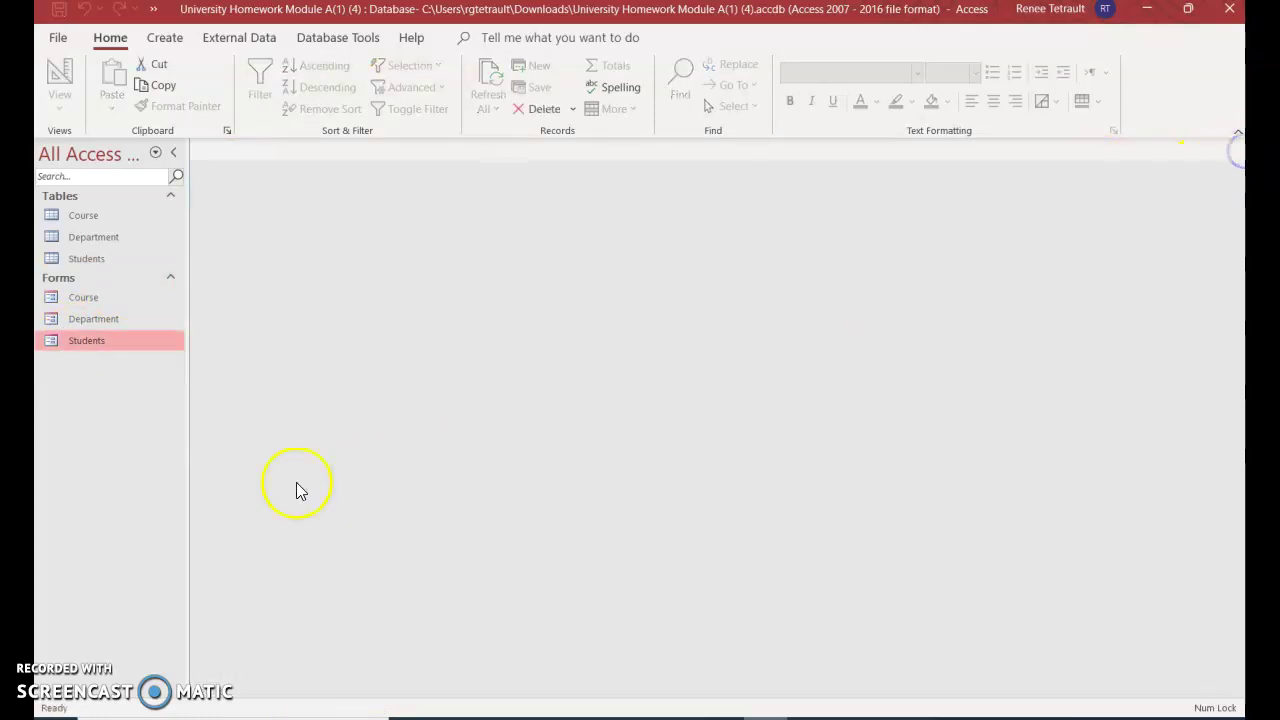
pyautogui.doubleClick(114, 350)
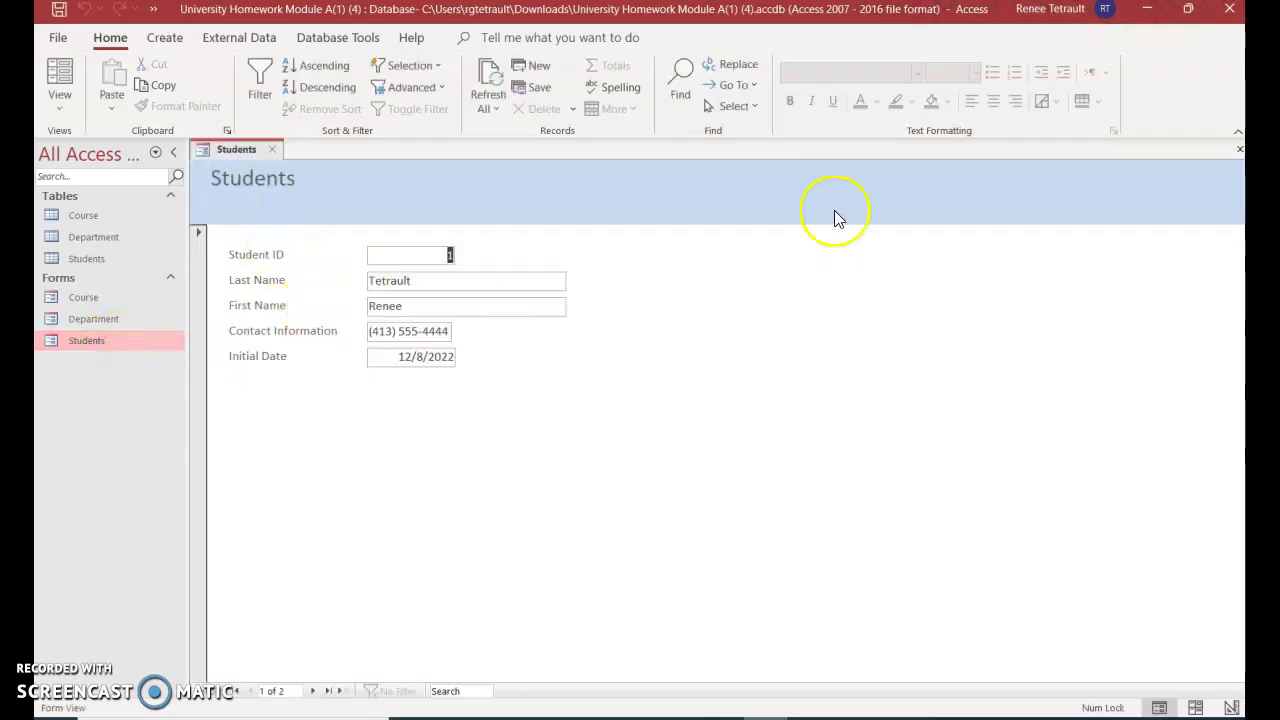
pyautogui.click(1238, 149)
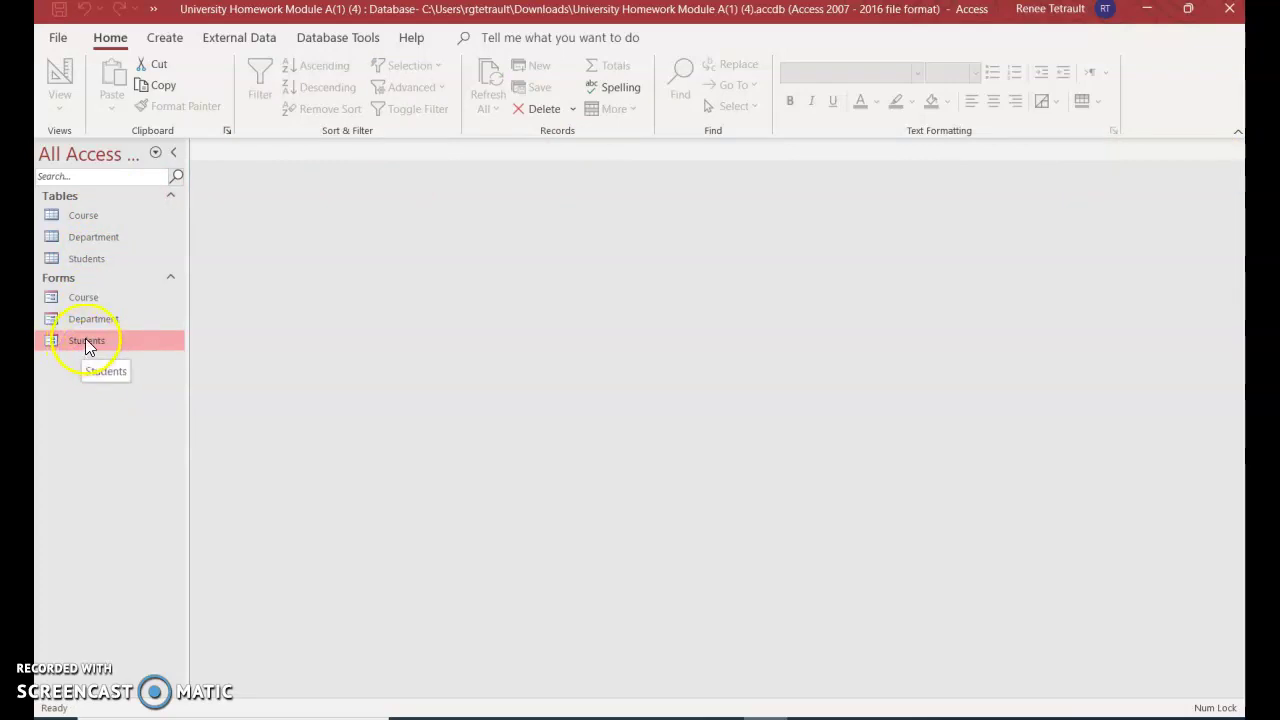
pyautogui.doubleClick(101, 258)
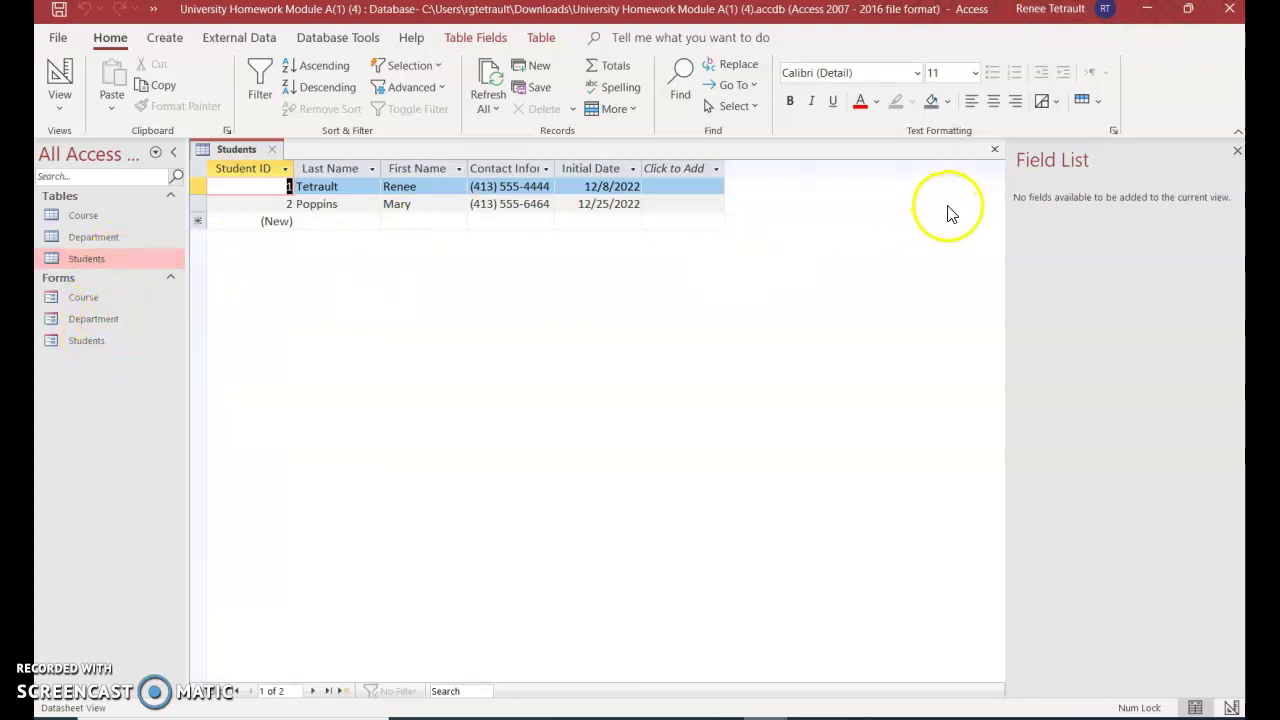
pyautogui.click(996, 151)
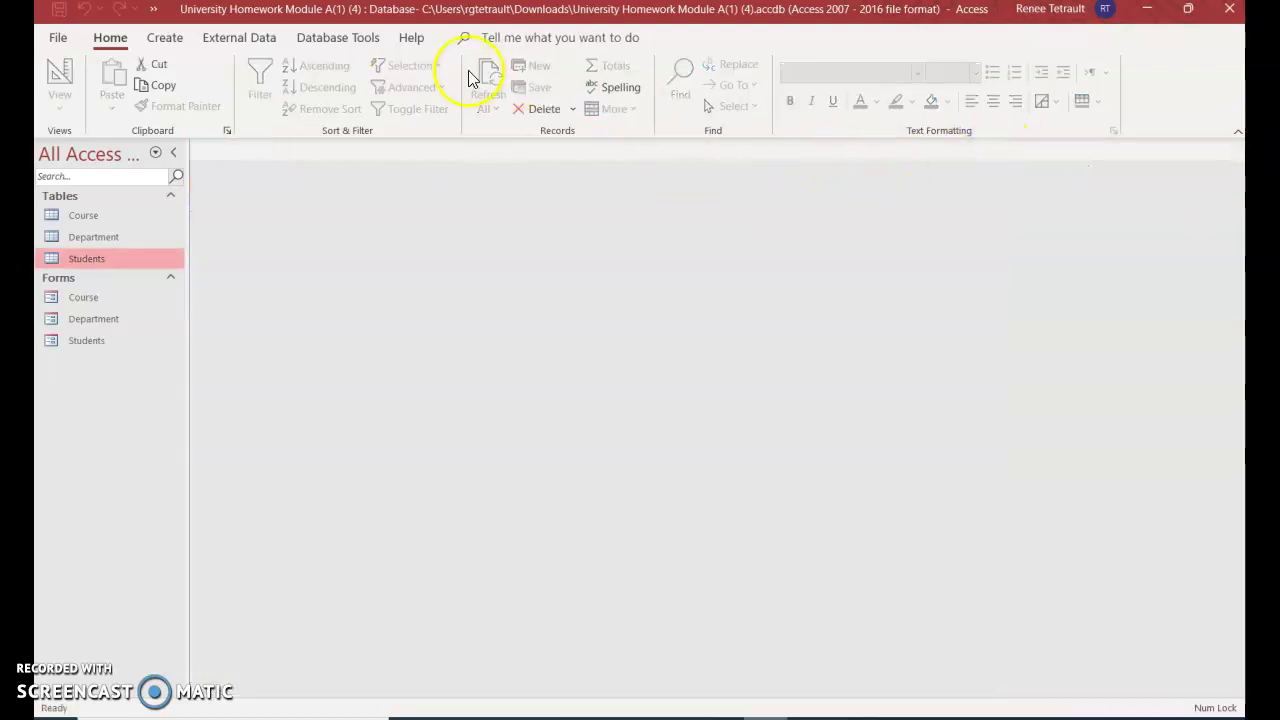